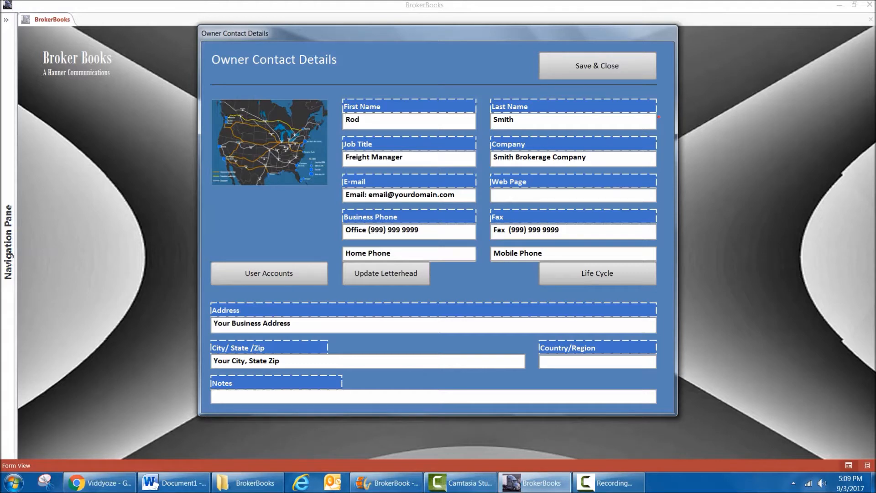
Review the user login accounts and the list of available security questions, and return to the owner contact details.
left_click(269, 273)
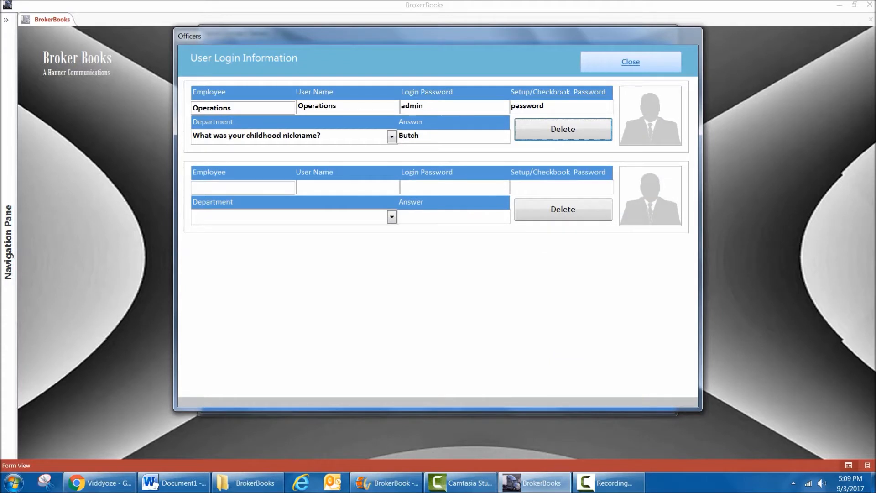
left_click(392, 137)
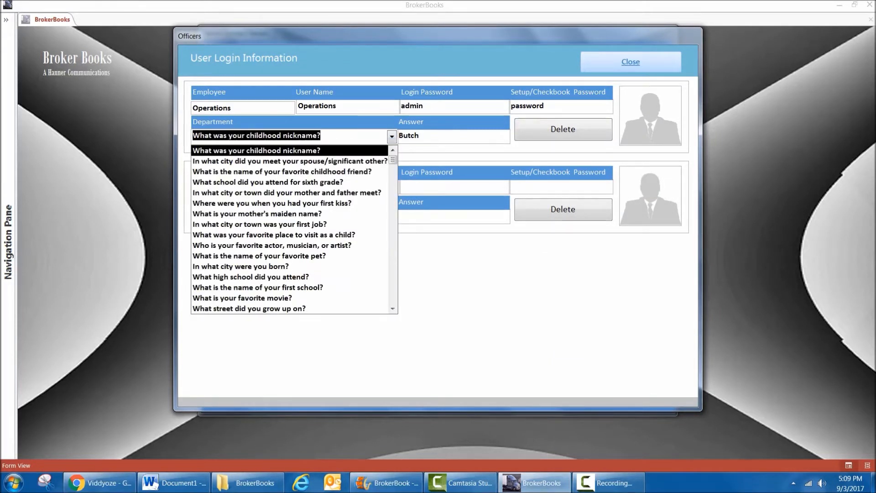
left_click(393, 137)
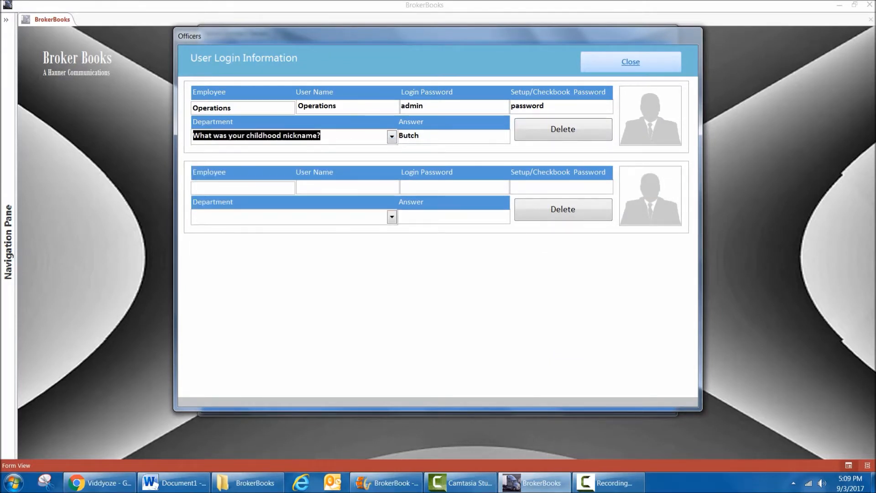
left_click(631, 62)
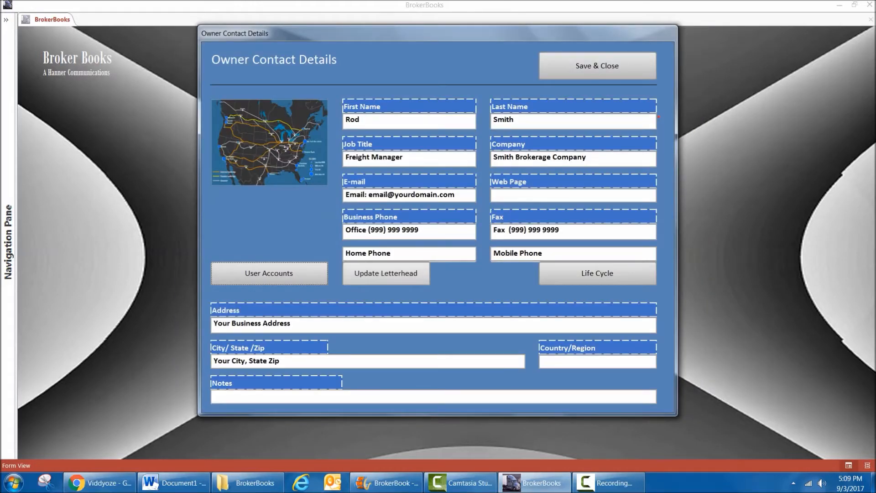
View the company letterhead and the Life Cycle Code form, and return from the owner contact details to the main menu.
left_click(386, 273)
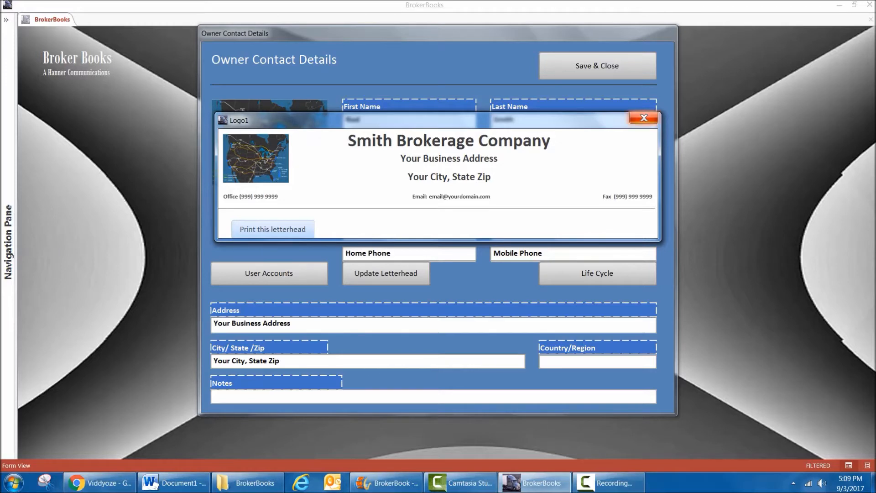
left_click(644, 118)
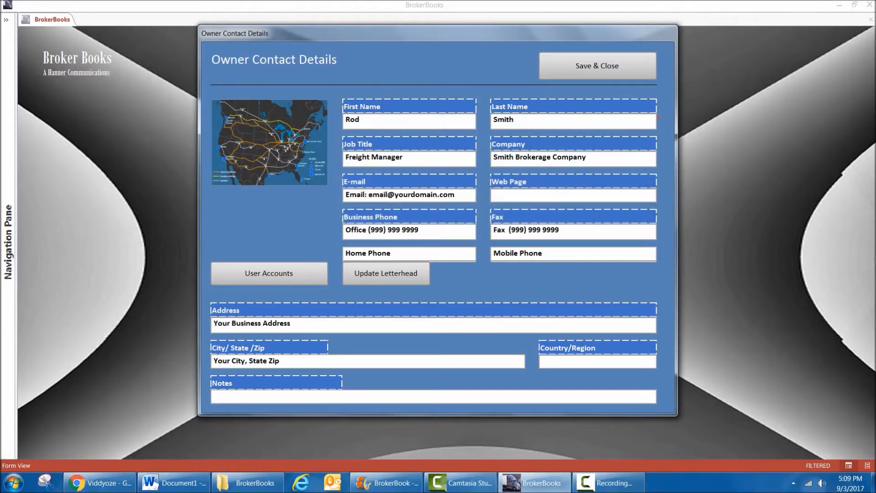
left_click(598, 273)
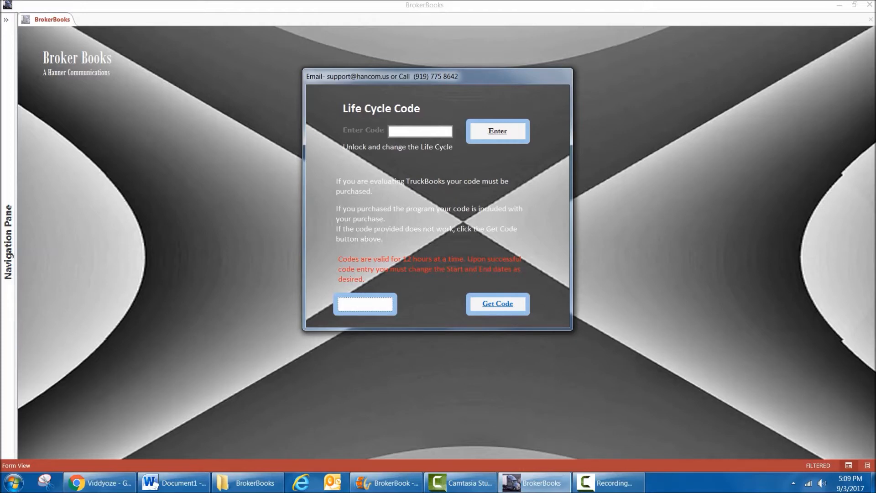
left_click(365, 304)
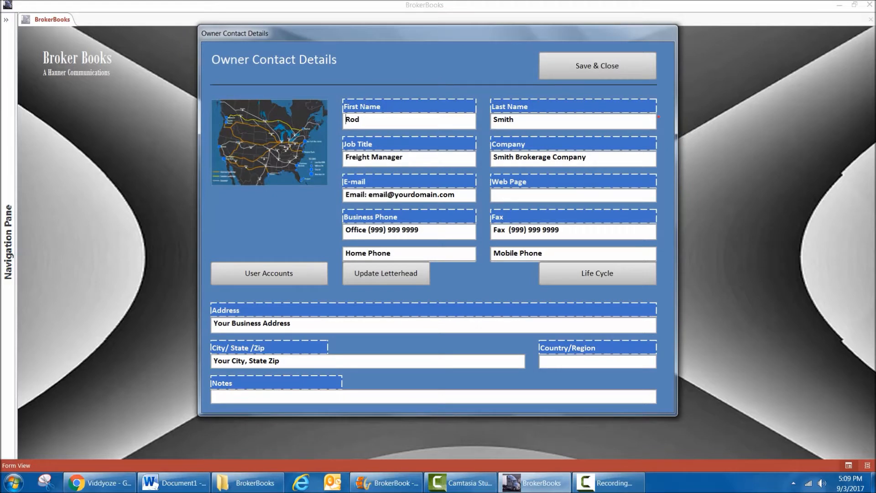
left_click(597, 65)
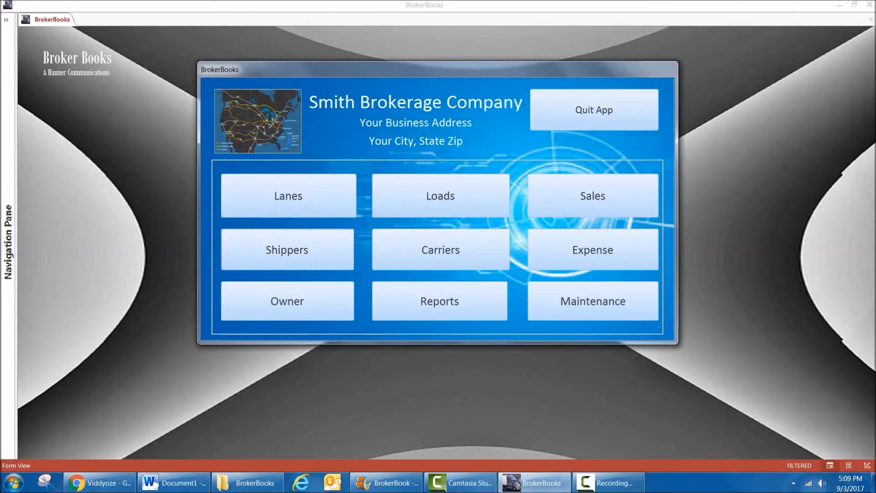
Open the lanes list and view it filtered by Bid Stage, Lane Archived and Active Lane.
left_click(289, 196)
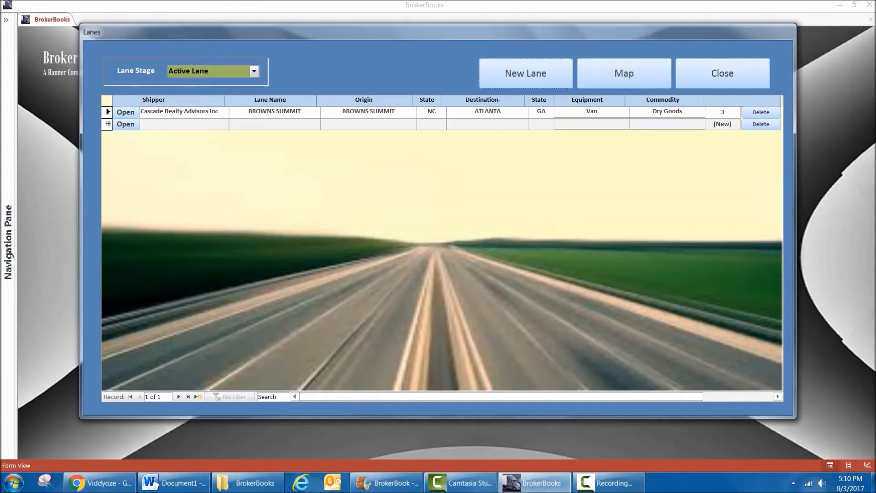
left_click(254, 71)
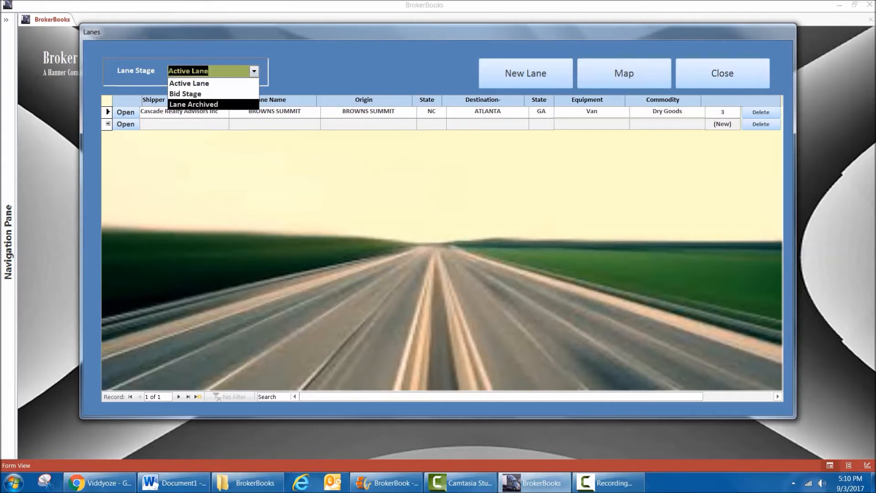
left_click(185, 94)
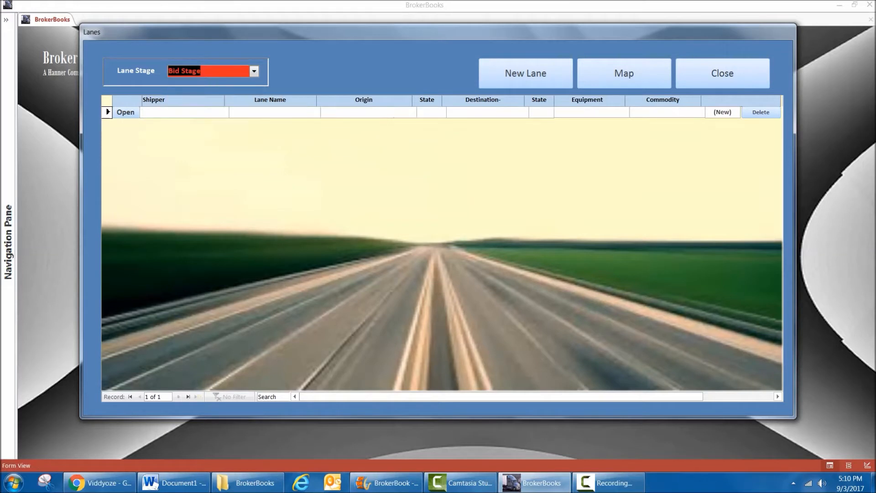
left_click(254, 71)
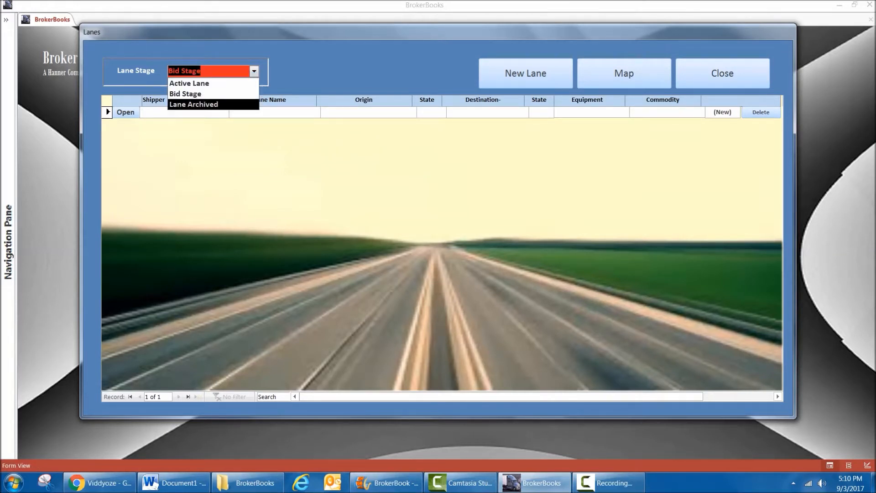
left_click(193, 104)
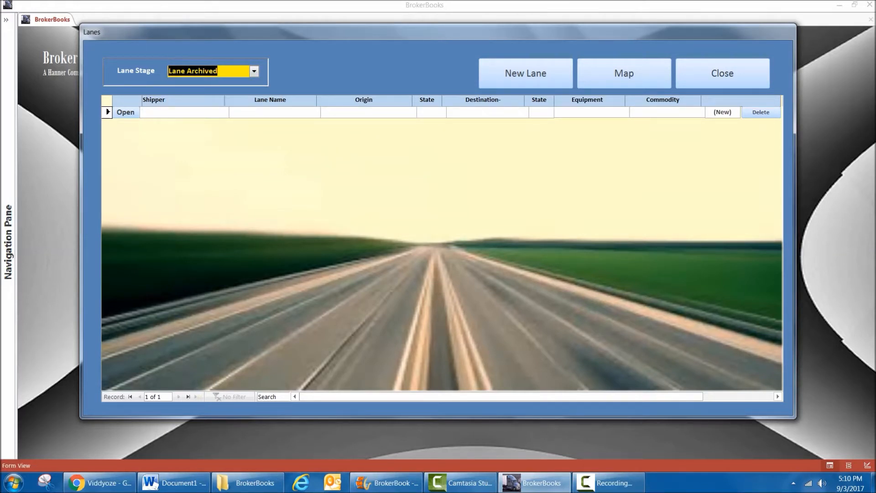
left_click(255, 71)
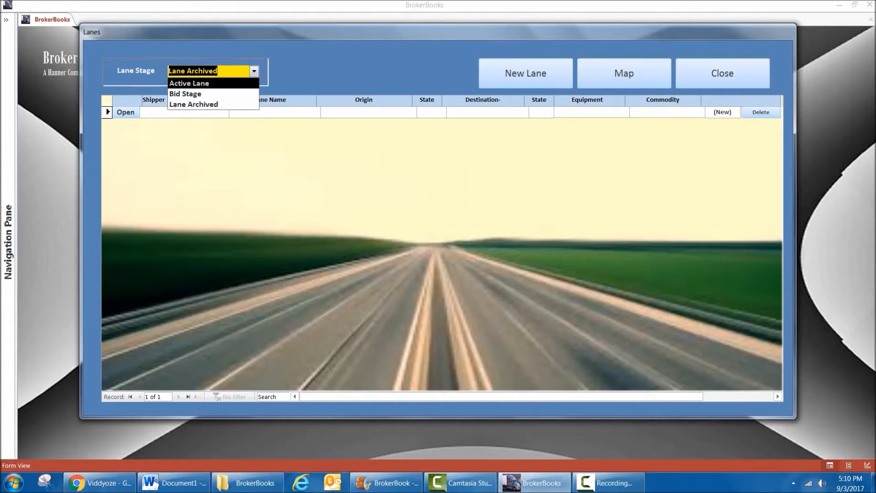
left_click(189, 83)
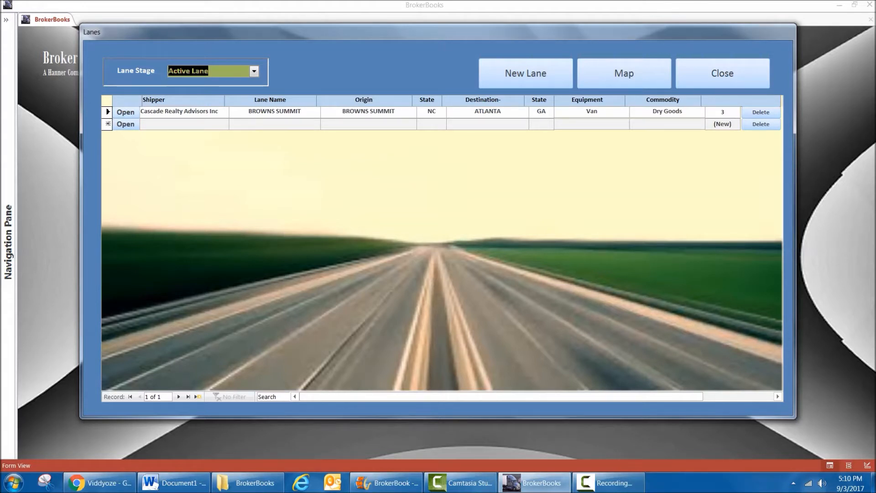
Open the active BROWNS SUMMIT lane, look over its name and shipper choices, and set the origin zip to 27216.
left_click(125, 112)
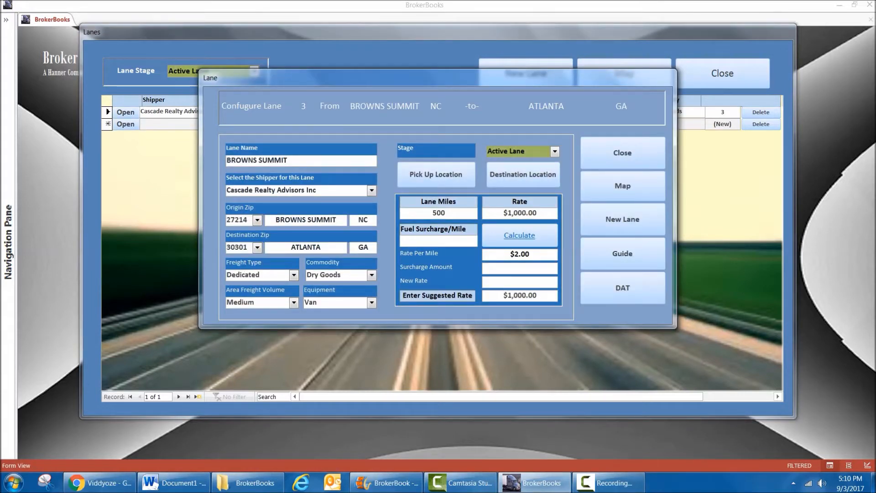
left_click(288, 160)
key("ctrl+shift+Left")
key("ctrl+shift+Left")
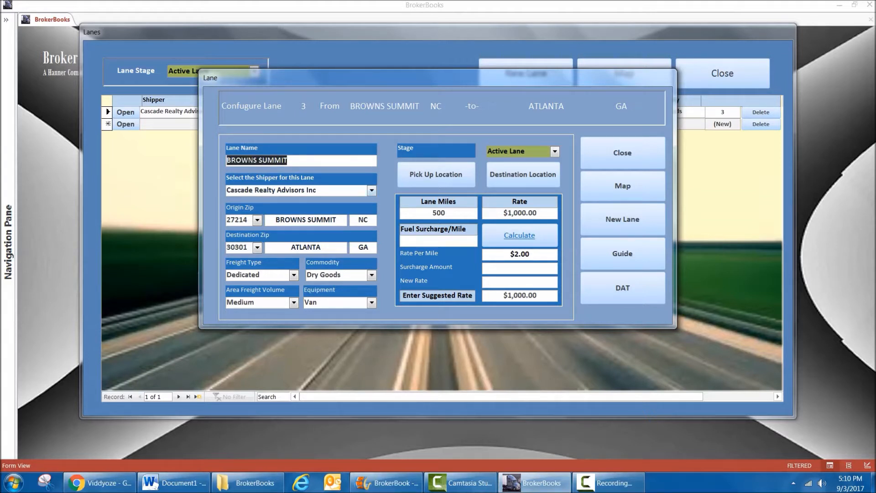
key("Tab")
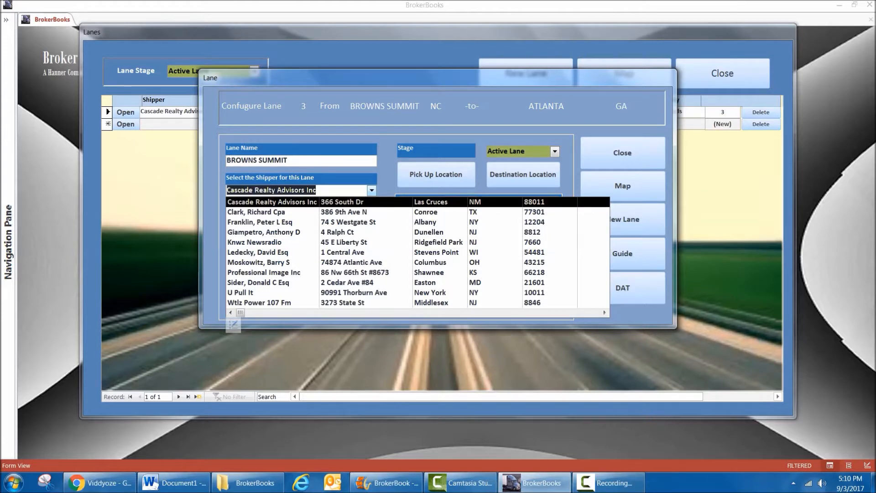
left_click(372, 190)
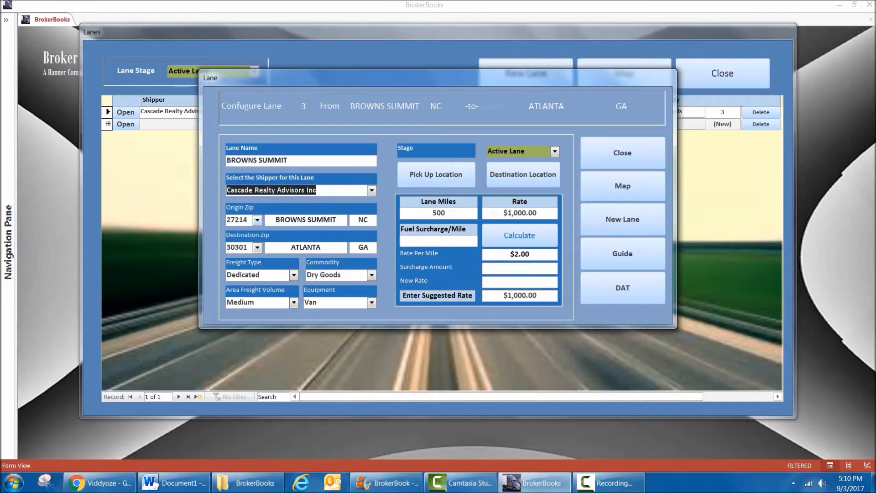
key("Tab")
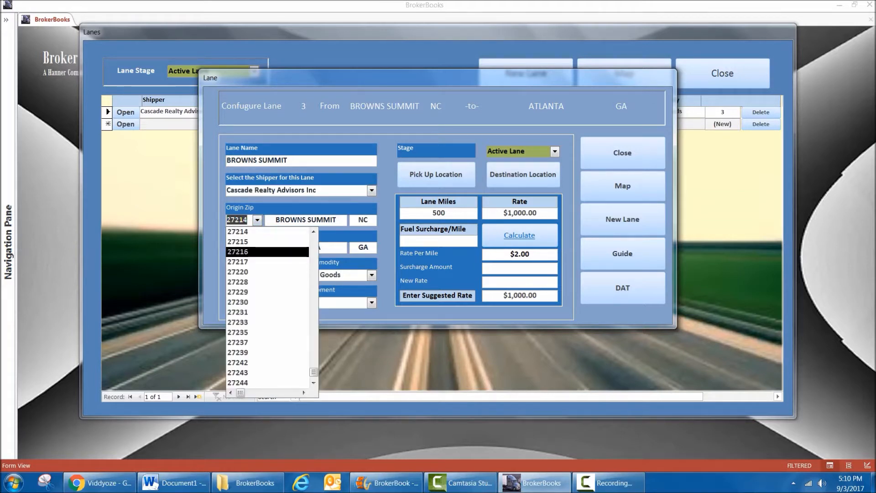
left_click(268, 252)
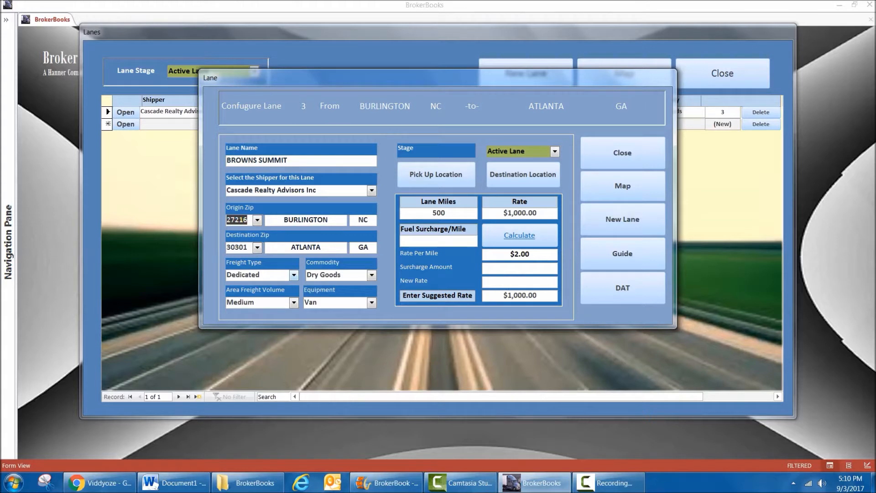
Examine the lane's freight type, commodity, area freight volume and equipment options, keeping Van as the equipment.
left_click(294, 275)
left_click(293, 275)
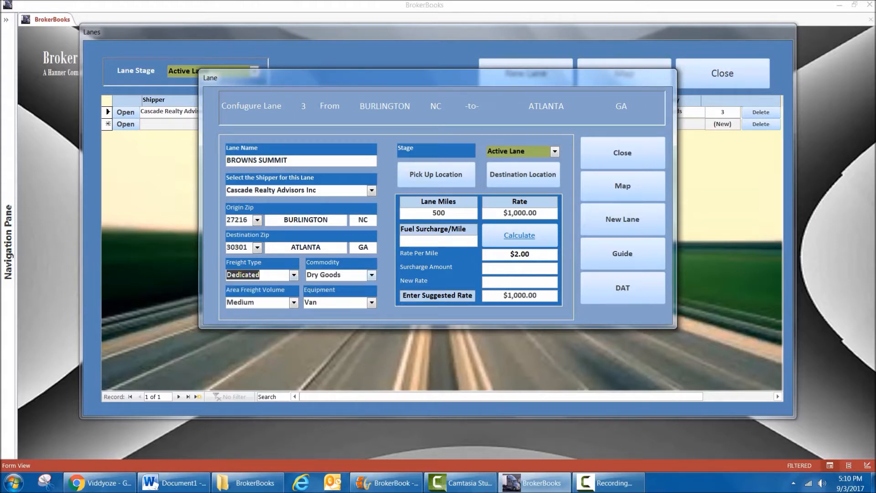
left_click(372, 275)
left_click(372, 276)
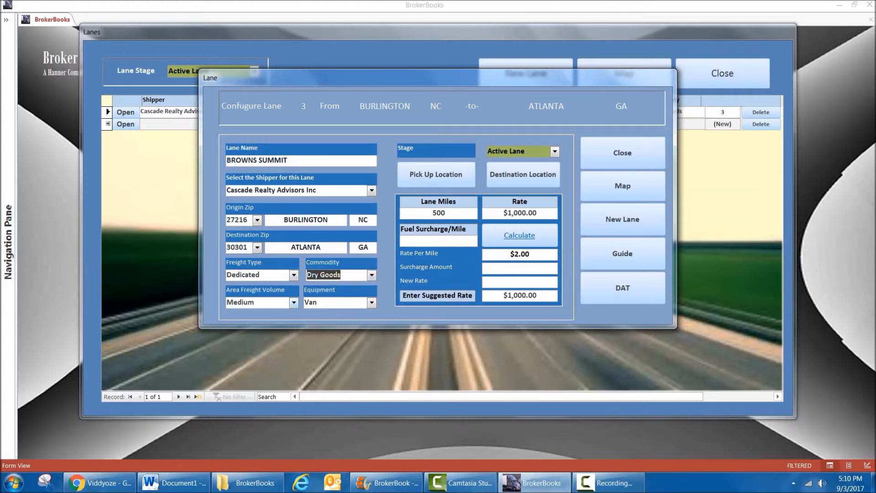
left_click(294, 303)
left_click(294, 303)
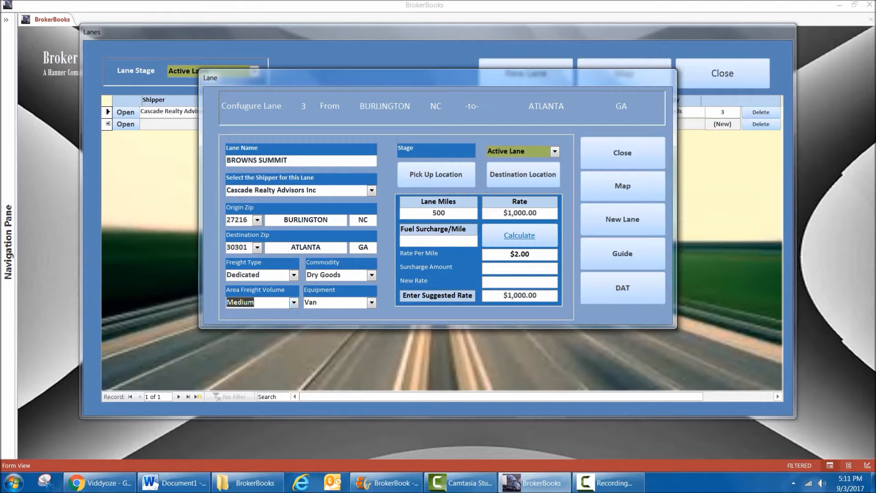
left_click(372, 303)
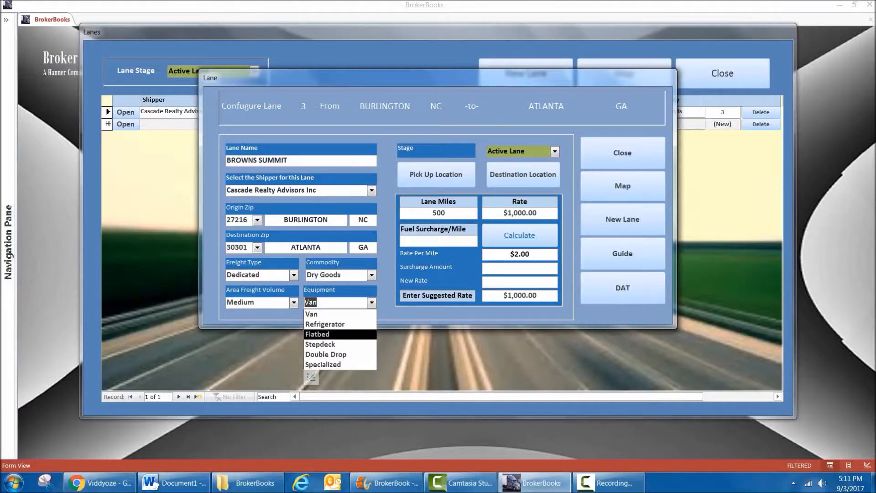
key("Up")
key("Up")
key("Return")
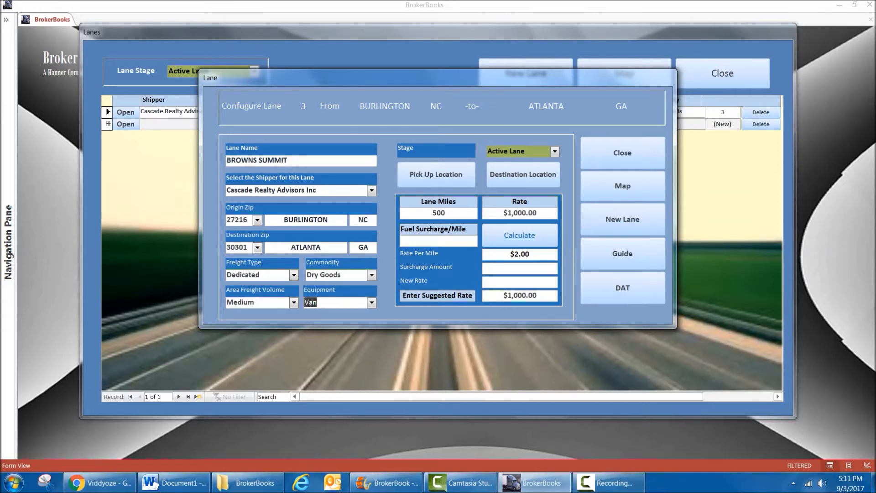
View the shipper's pickup locations and delivery locations, and return to the lane configuration.
left_click(435, 174)
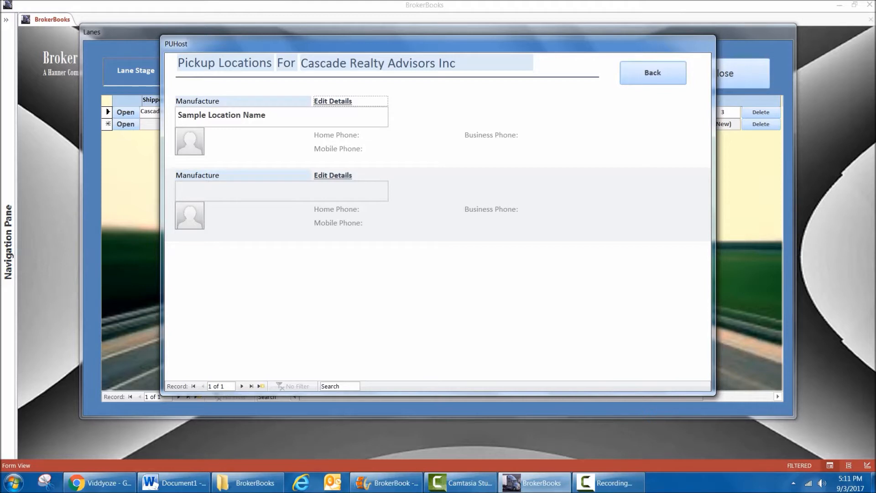
left_click(653, 73)
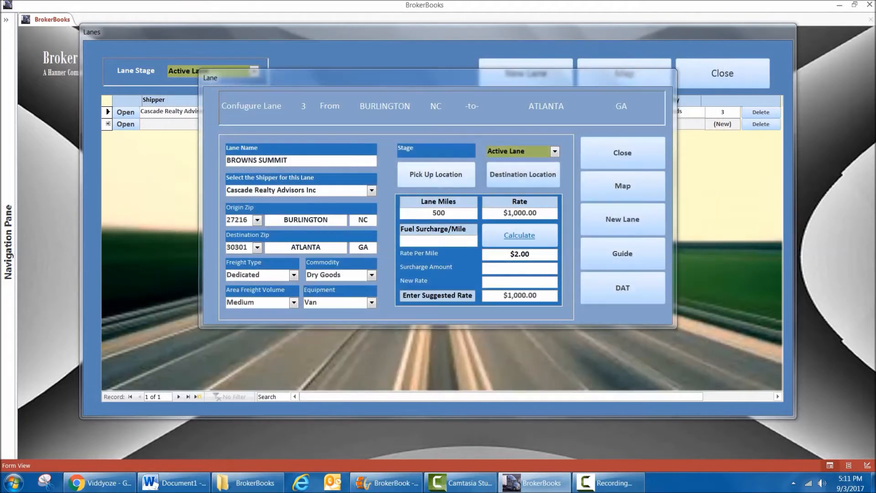
left_click(523, 175)
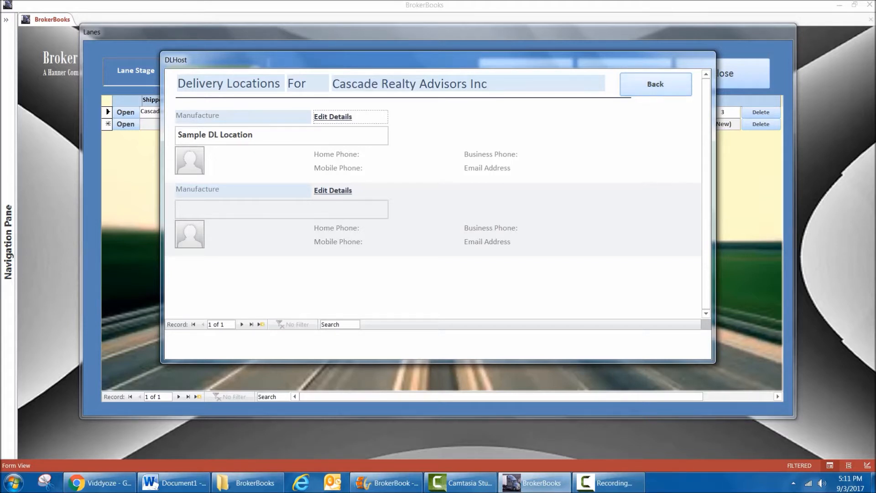
left_click(656, 84)
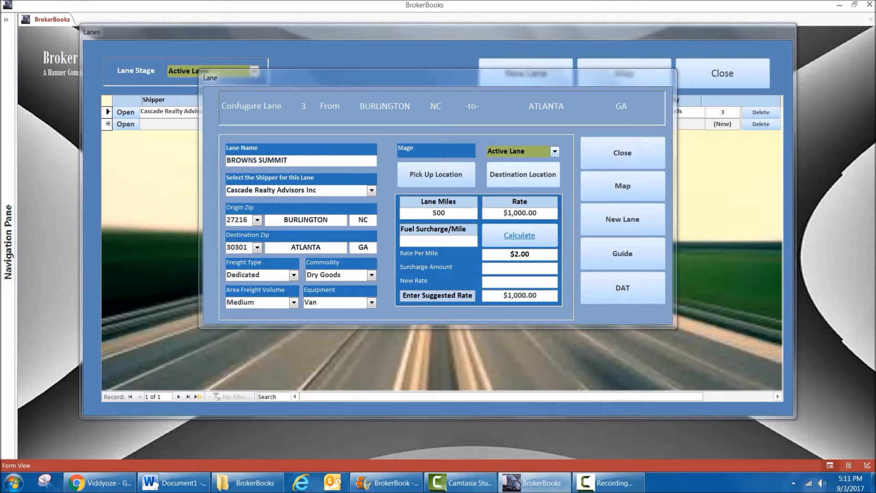
Check the lane's stage options and examine its Lane Miles and Rate fields.
left_click(555, 152)
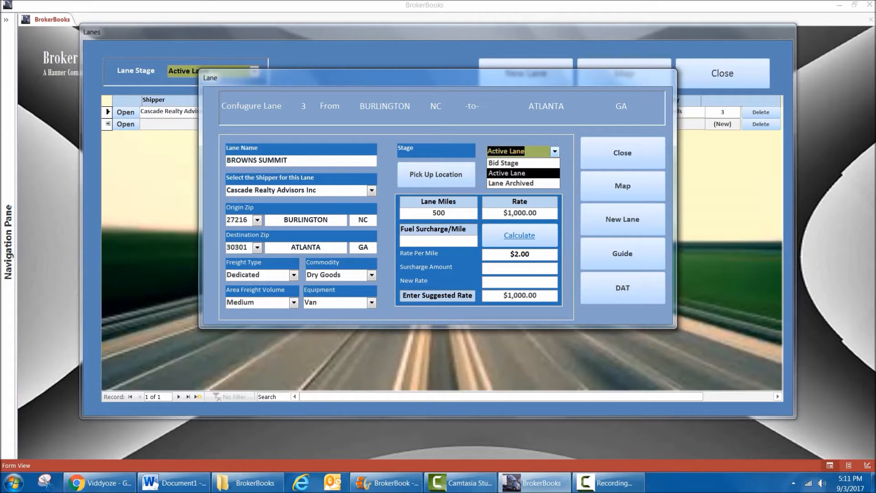
left_click(555, 151)
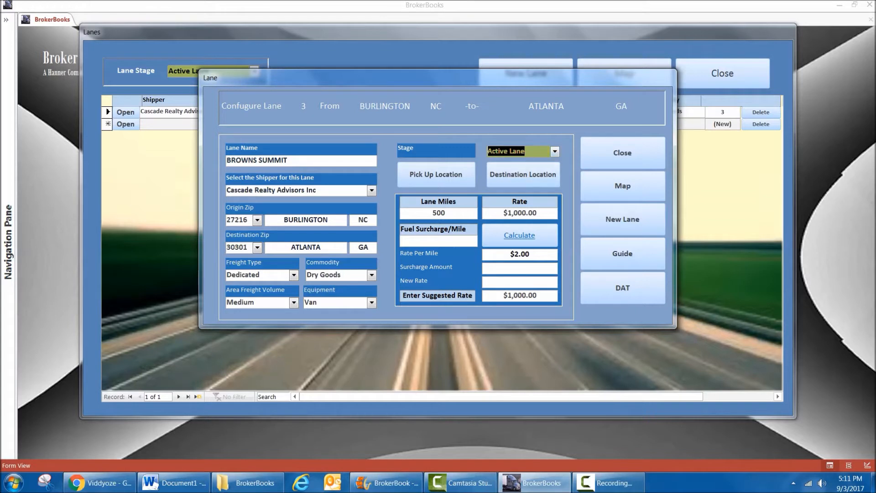
left_click_drag(432, 213, 446, 213)
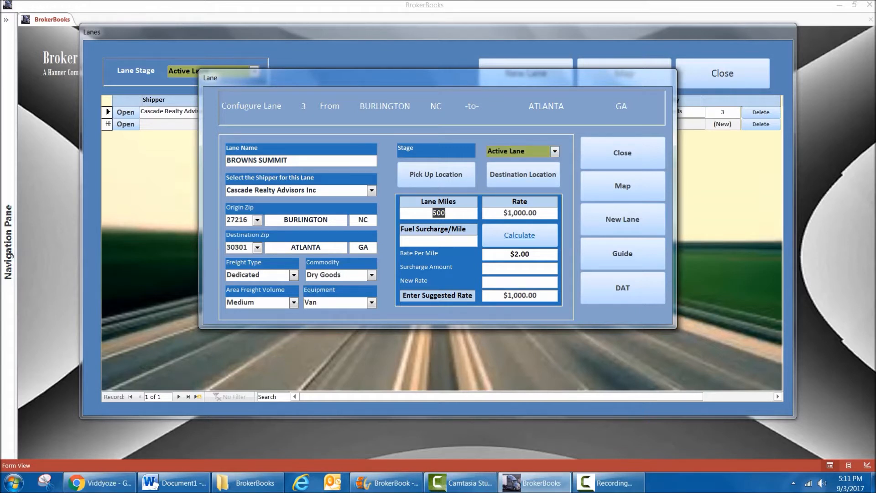
left_click(446, 213)
left_click_drag(503, 213, 537, 213)
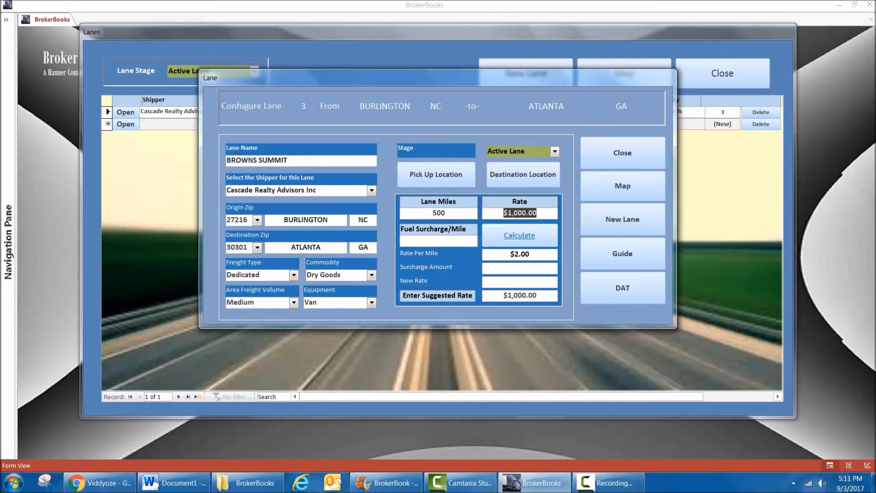
Set the BROWNS SUMMIT lane's fuel surcharge per mile to 1.2.
left_click(439, 240)
type("1.2")
key("Tab")
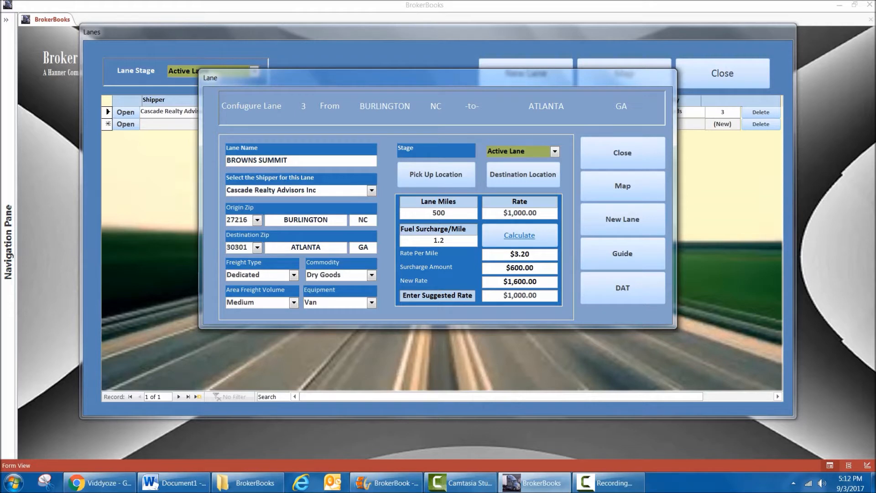
Look at the lane's surcharge amount and set the suggested rate to 1600.
double_click(519, 268)
left_click(538, 295)
key("BackSpace")
key("BackSpace")
key("BackSpace")
key("BackSpace")
key("BackSpace")
key("BackSpace")
key("BackSpace")
key("BackSpace")
key("BackSpace")
type("1600")
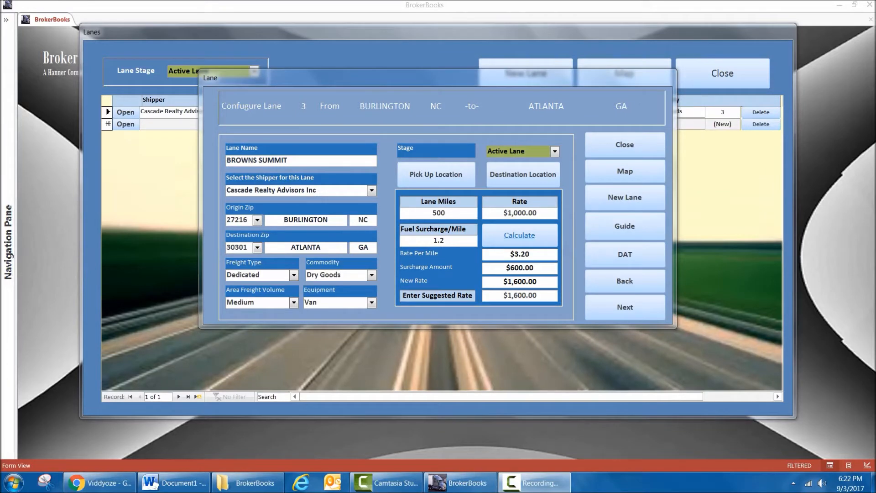
Close the lane and the lane list, and open the load board.
left_click(625, 145)
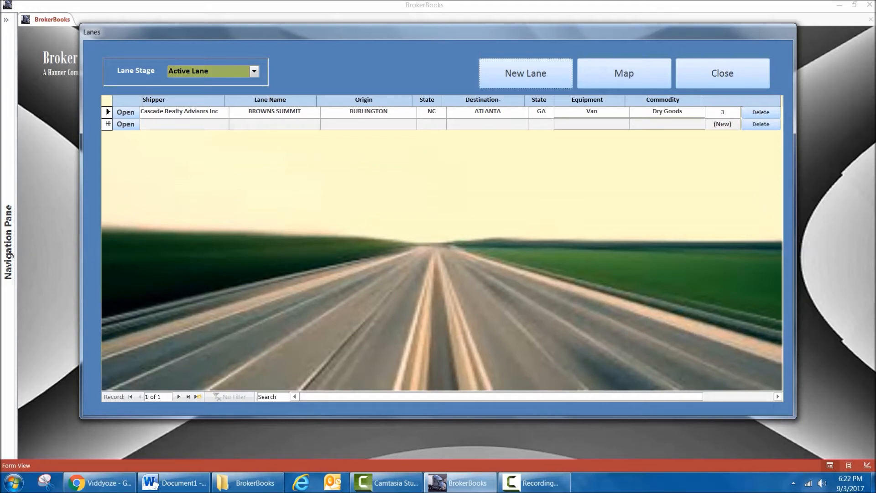
left_click(723, 73)
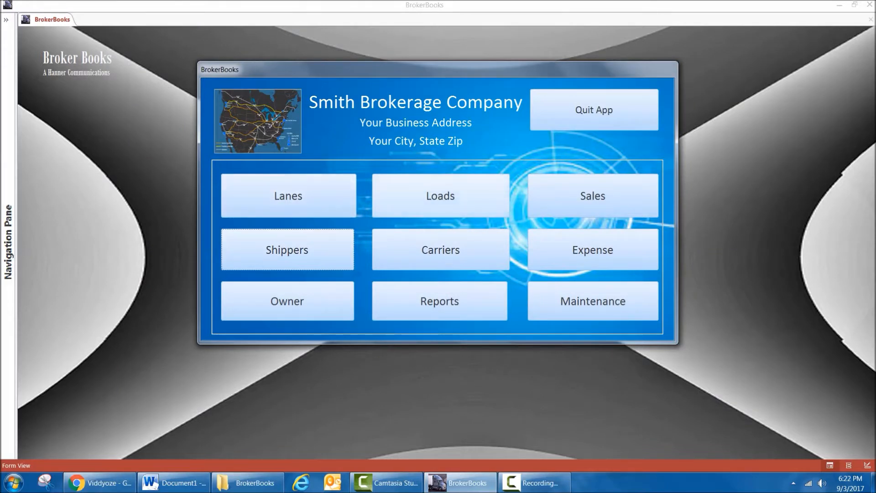
left_click(440, 196)
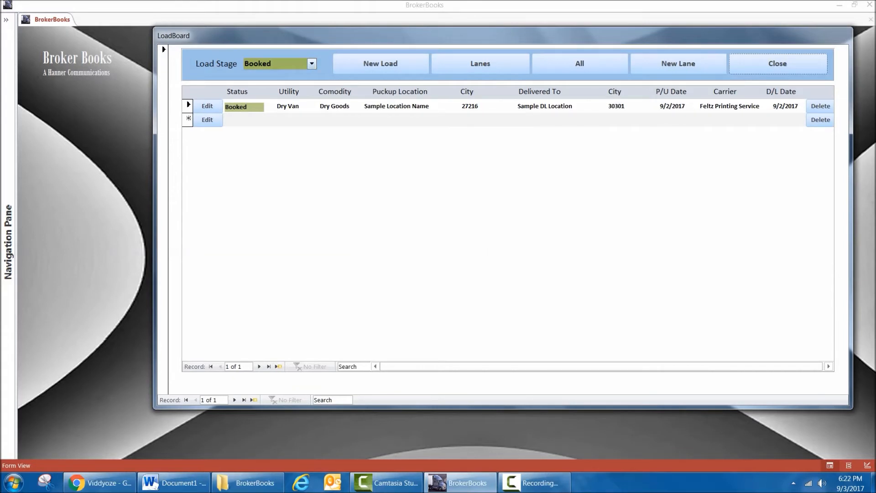
Look over the load stages, filter the load board by Loaded and Invoiced, and return the filter to Booked.
left_click(312, 64)
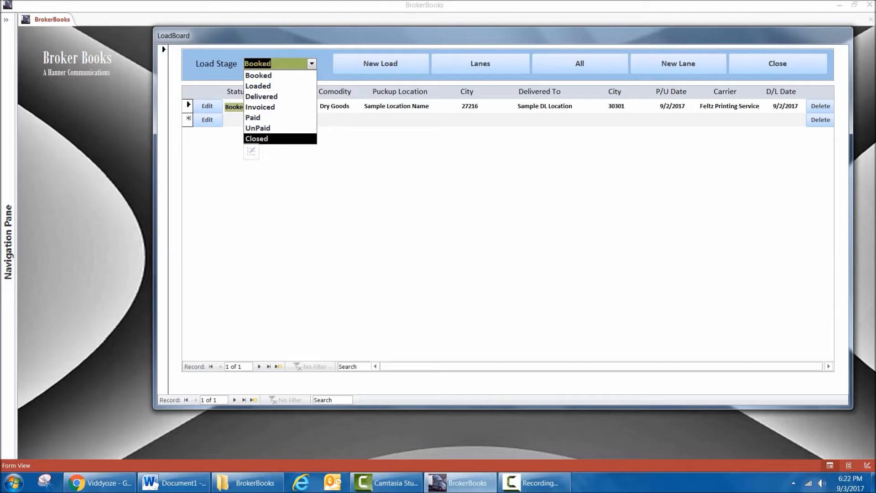
left_click(273, 75)
key("Down")
key("Return")
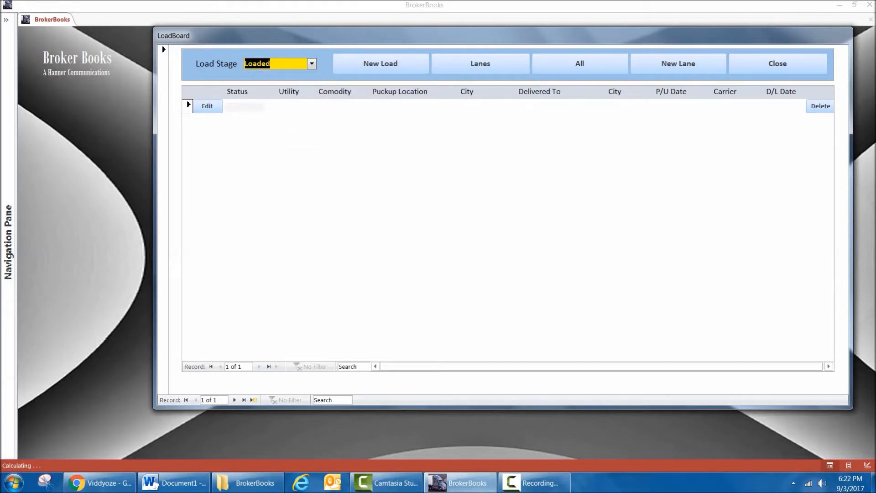
key("alt+Down")
key("Down")
key("Down")
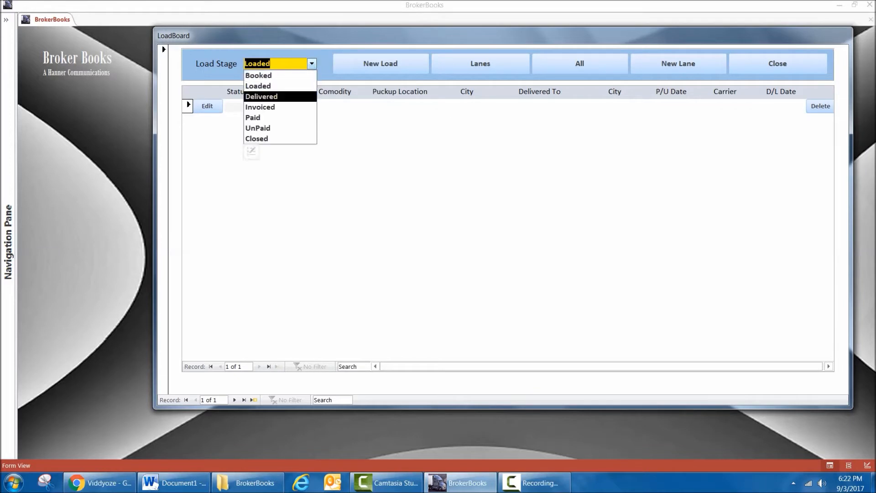
key("Return")
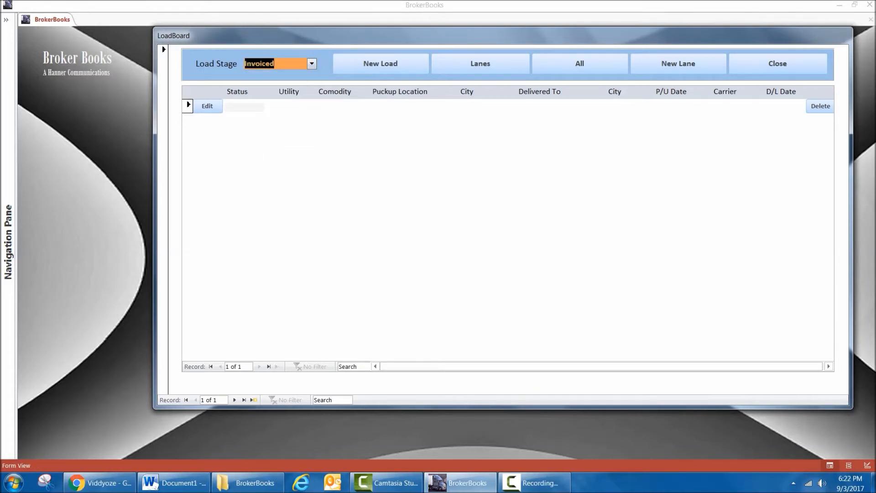
key("alt+Down")
key("Up")
key("Up")
key("Up")
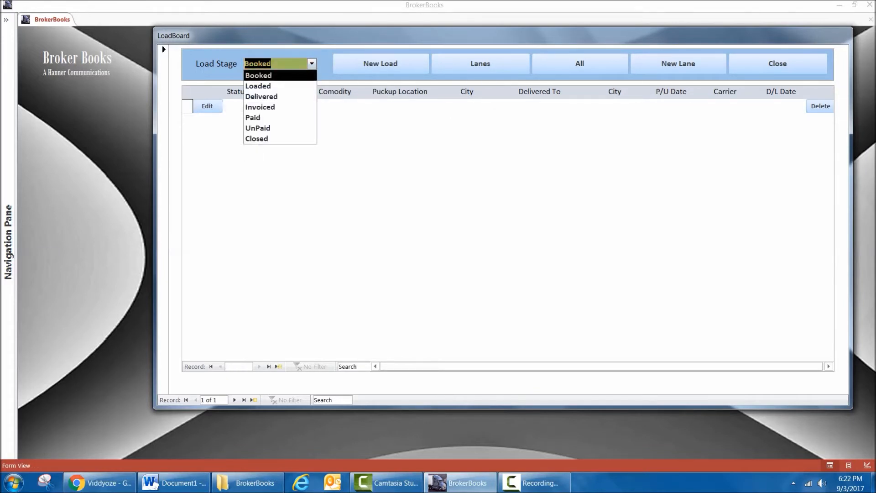
key("Return")
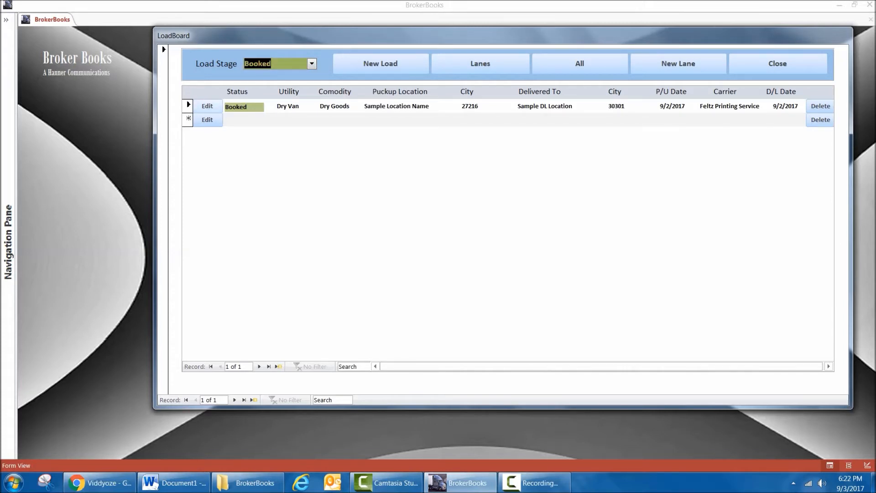
Open the booked load, look over its shipper choices and P/U number, and keep BROWNS SUMMIT as its active lane.
left_click(208, 107)
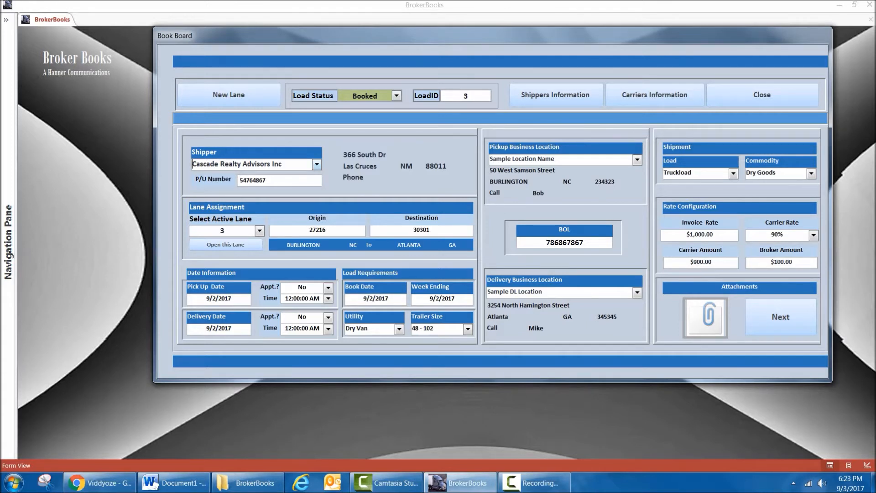
left_click(317, 164)
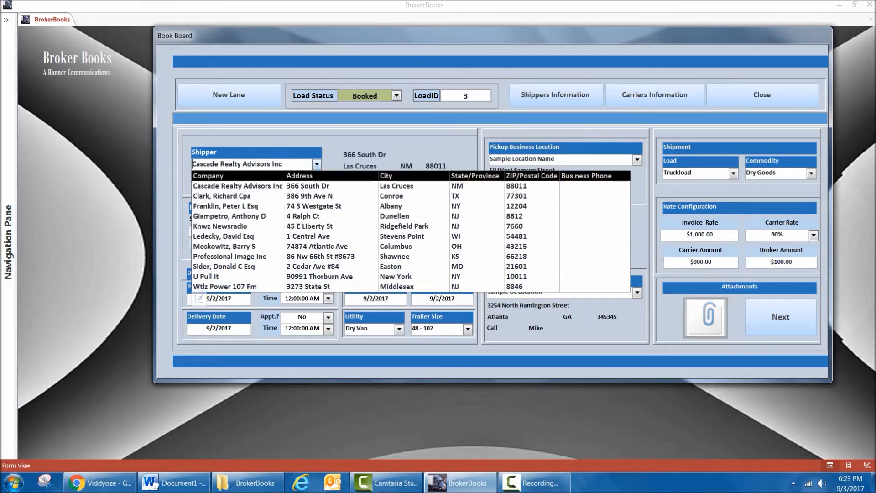
left_click(317, 165)
double_click(266, 180)
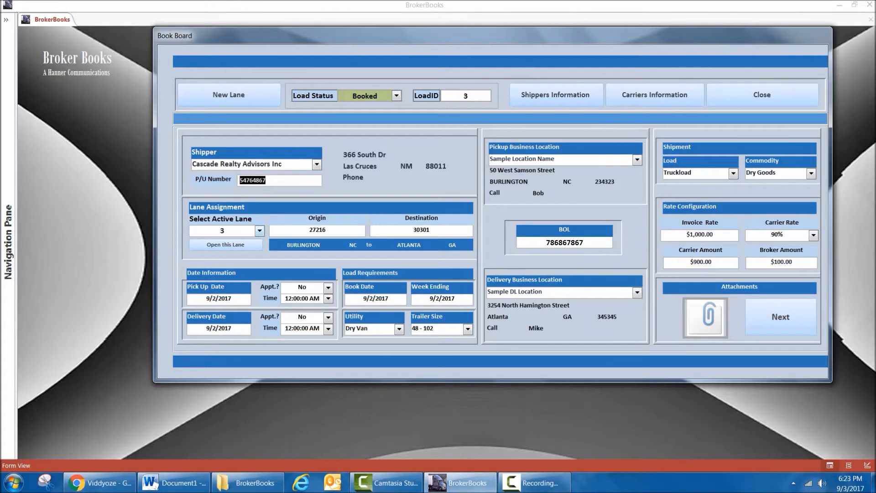
left_click(260, 231)
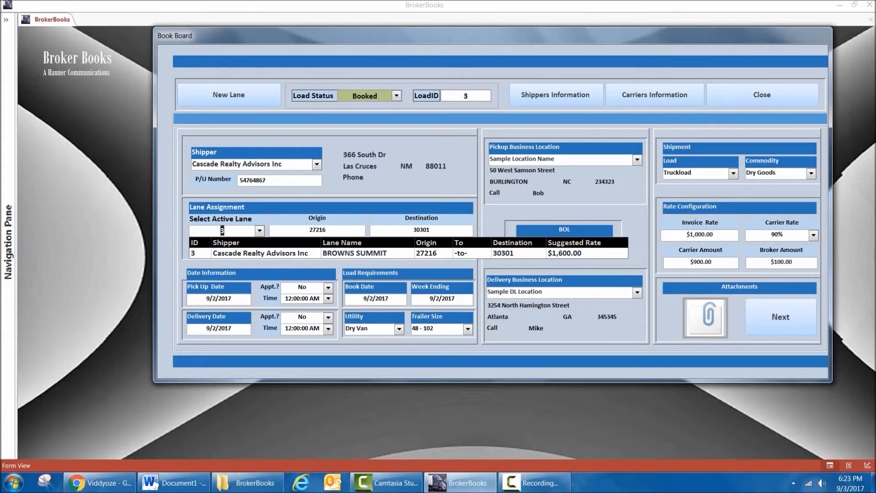
left_click(260, 253)
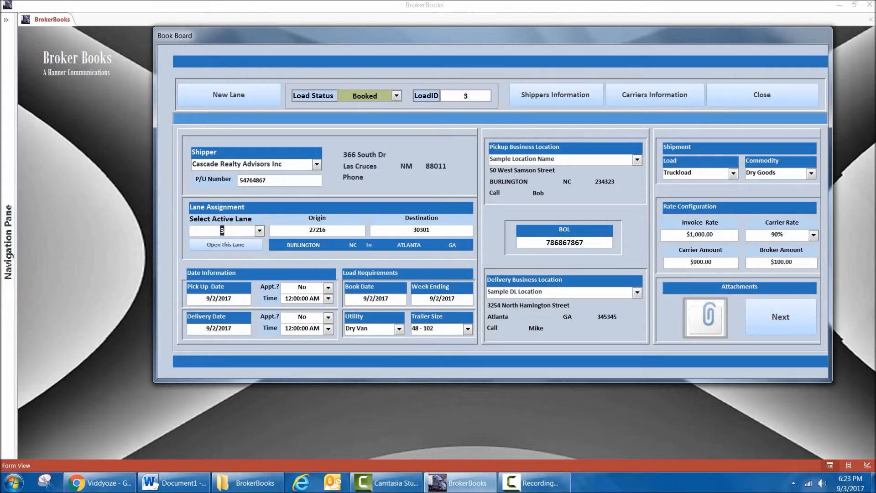
Examine the load's pick-up date, time and appointment options and its delivery date calendar, keeping the dates as they are.
left_click(232, 299)
left_click(257, 299)
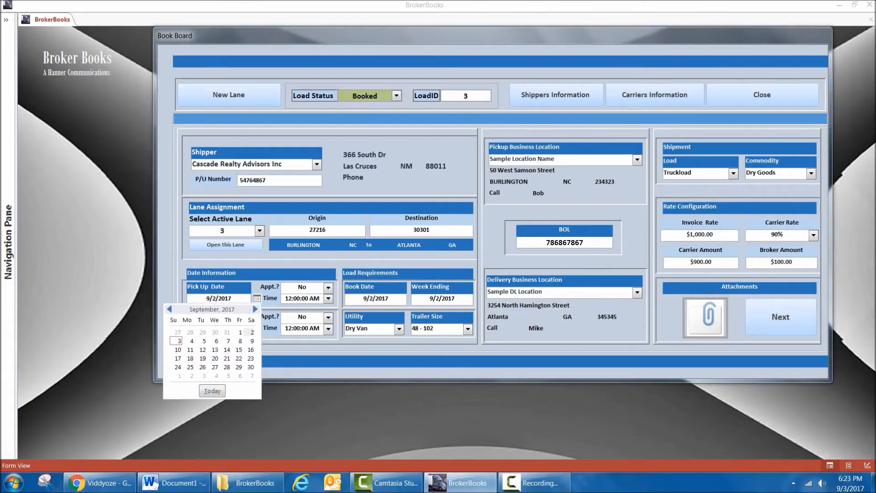
key("Escape")
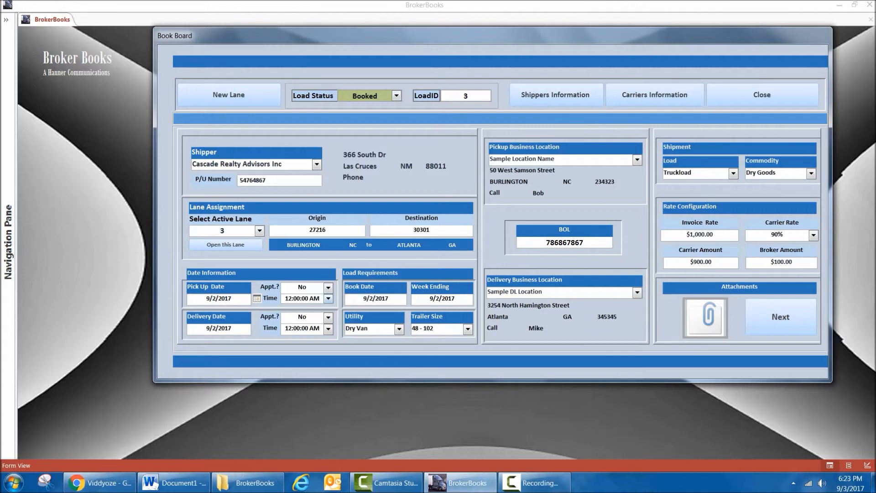
left_click(329, 298)
left_click(328, 299)
left_click(328, 287)
left_click(328, 287)
left_click(217, 328)
left_click(257, 329)
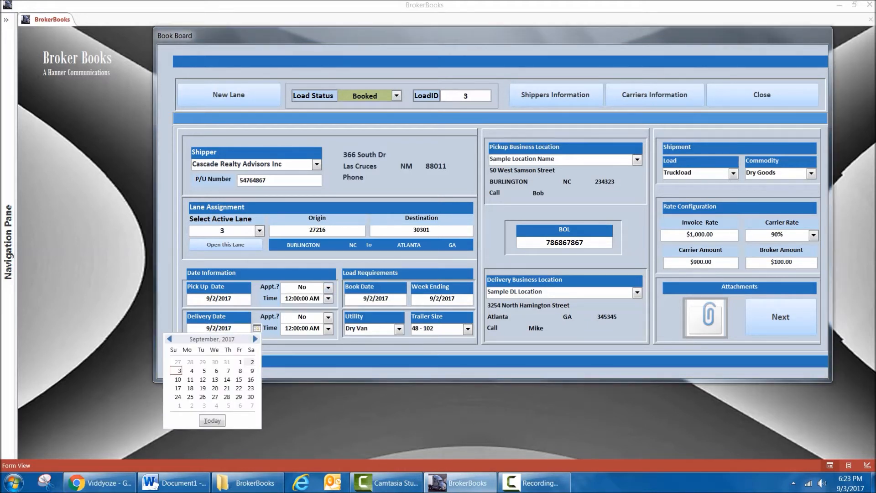
left_click(257, 328)
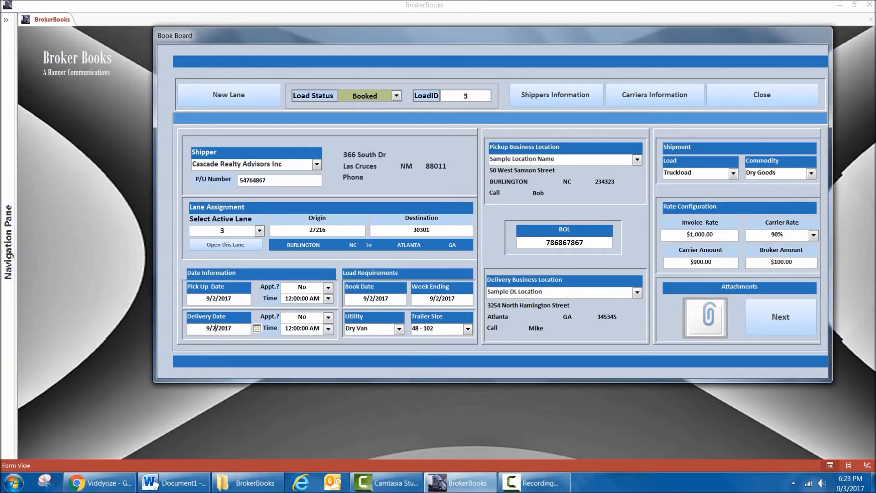
Look at the load's book date and week ending date calendars without picking a new date.
left_click(387, 298)
left_click(413, 298)
left_click(386, 298)
left_click(448, 298)
left_click(479, 298)
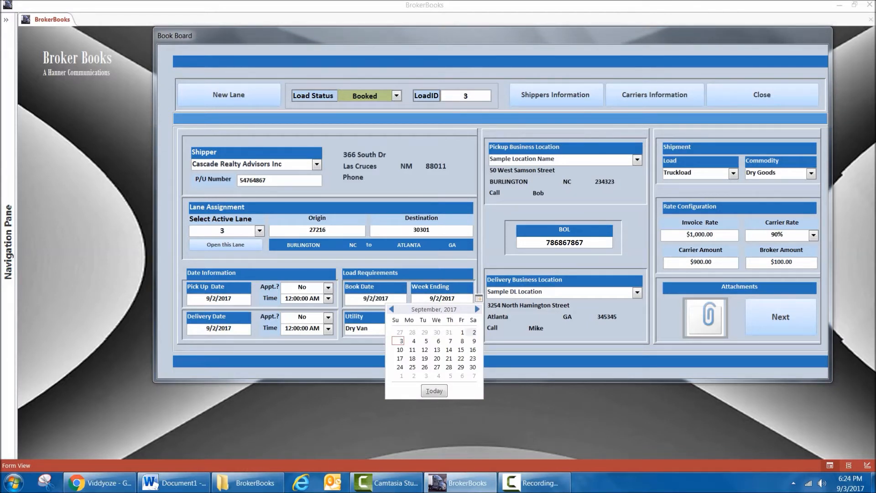
left_click(436, 298)
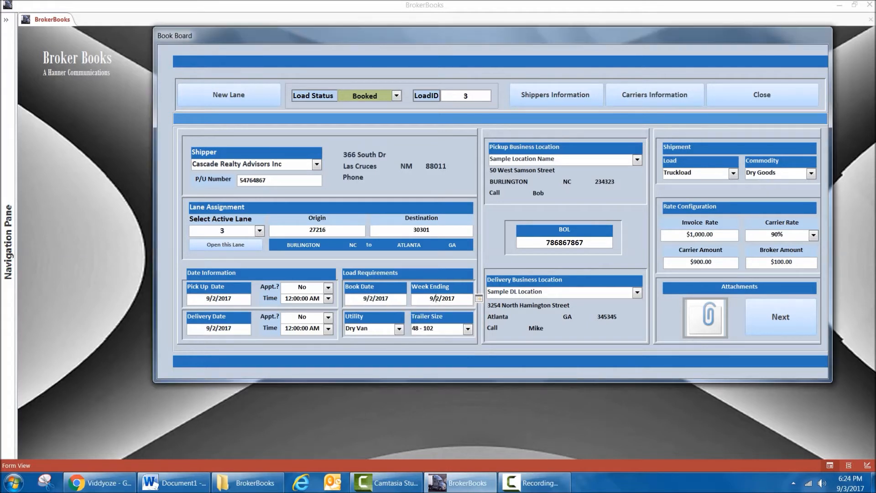
View the Utility options and their editable item list, keeping Dry Van for the load.
left_click(400, 329)
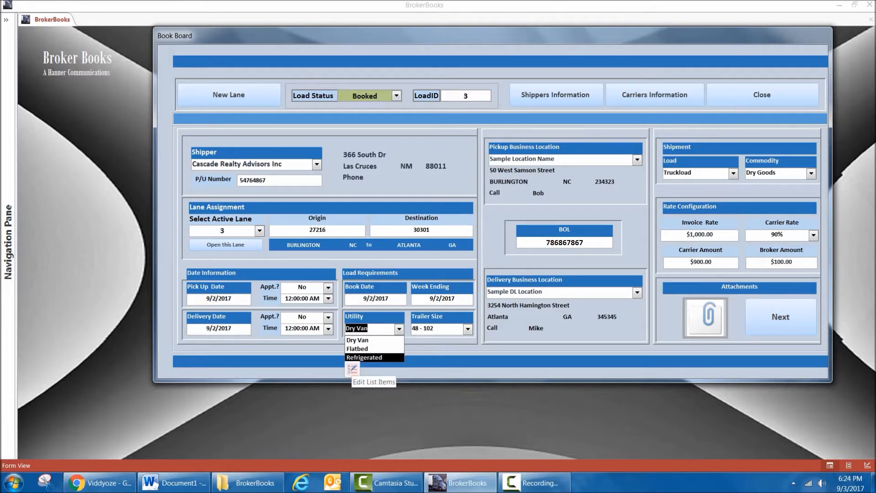
left_click(353, 370)
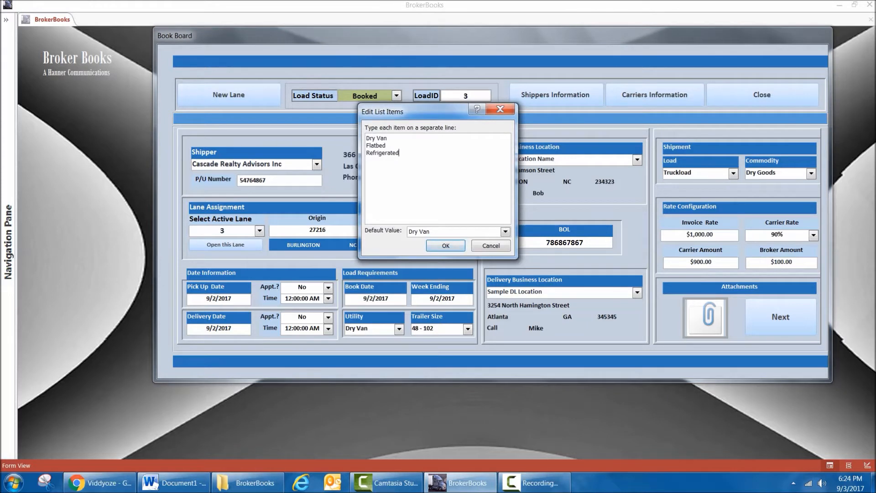
key("ctrl+a")
left_click(367, 160)
key("Return")
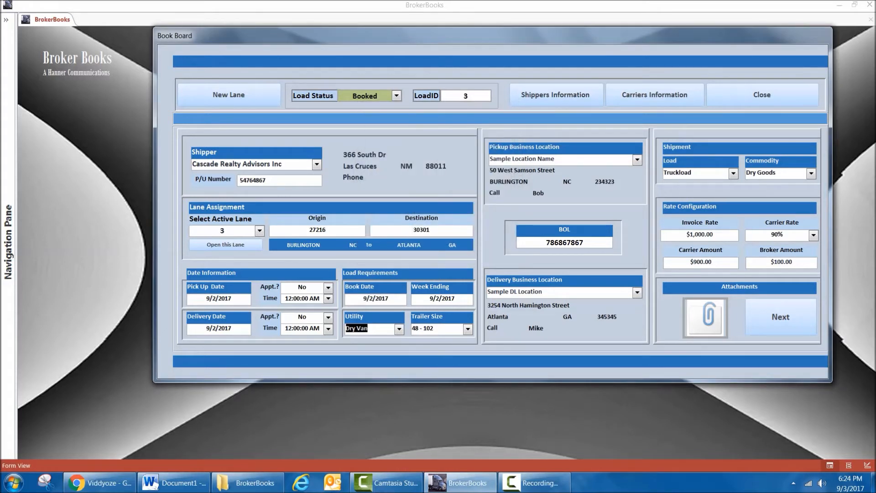
Set the load's trailer size to 40 - 102.
left_click(468, 329)
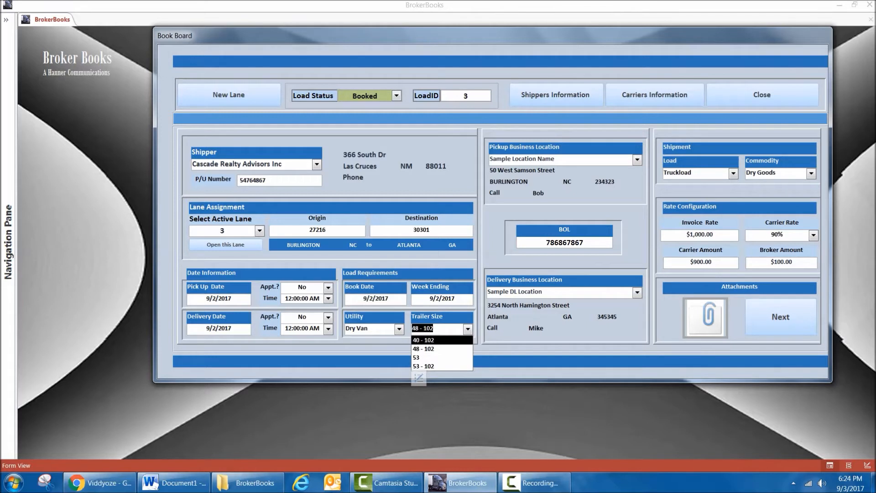
left_click(445, 328)
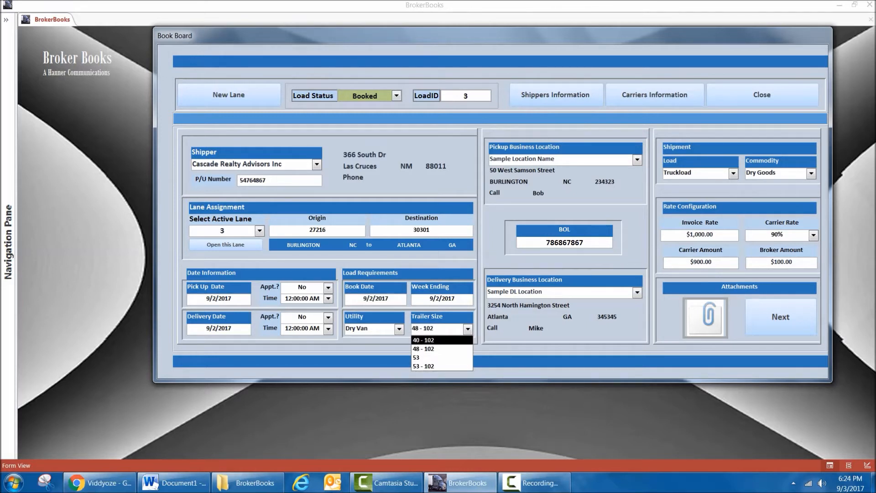
key("Return")
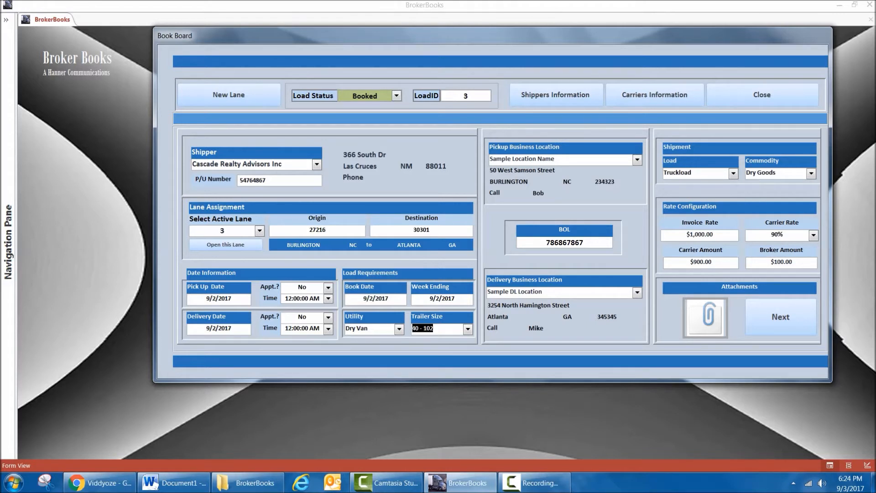
Look over the load's pickup business locations, BOL field and delivery business locations.
left_click(638, 160)
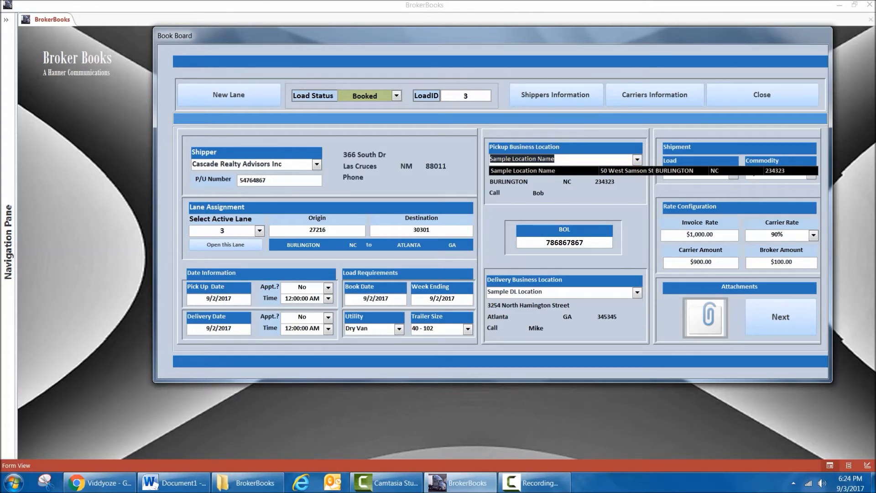
key("Escape")
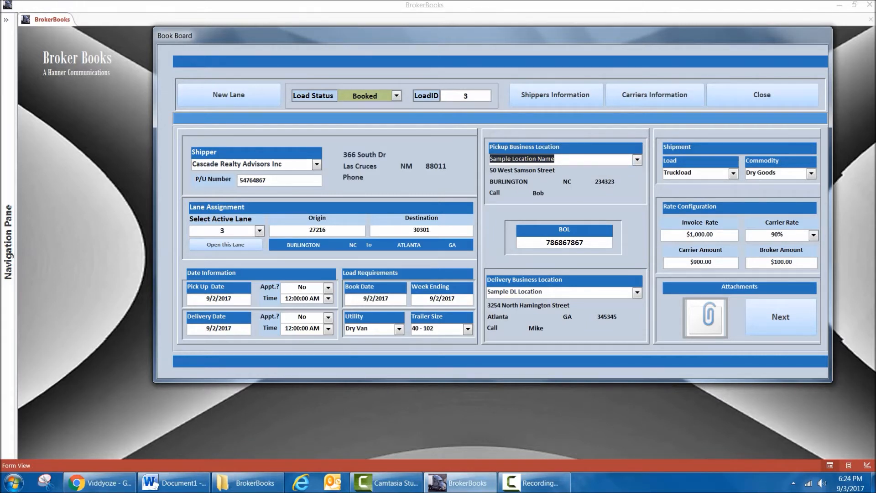
key("Tab")
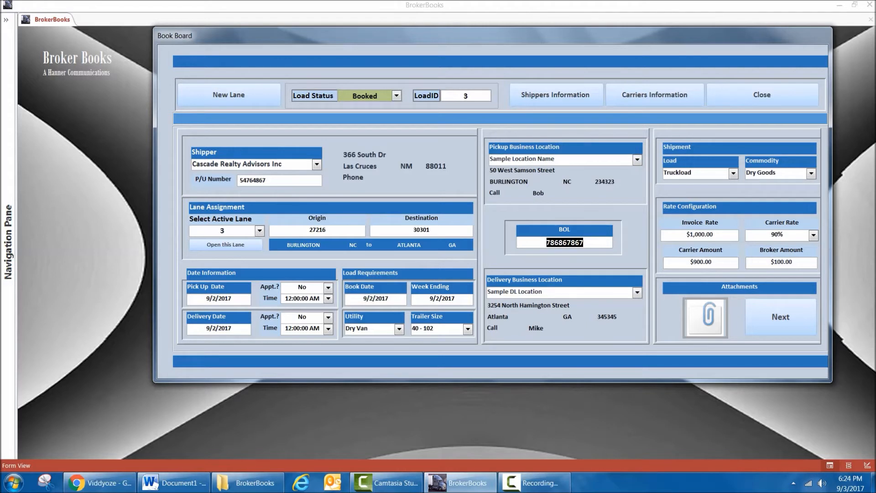
key("Tab")
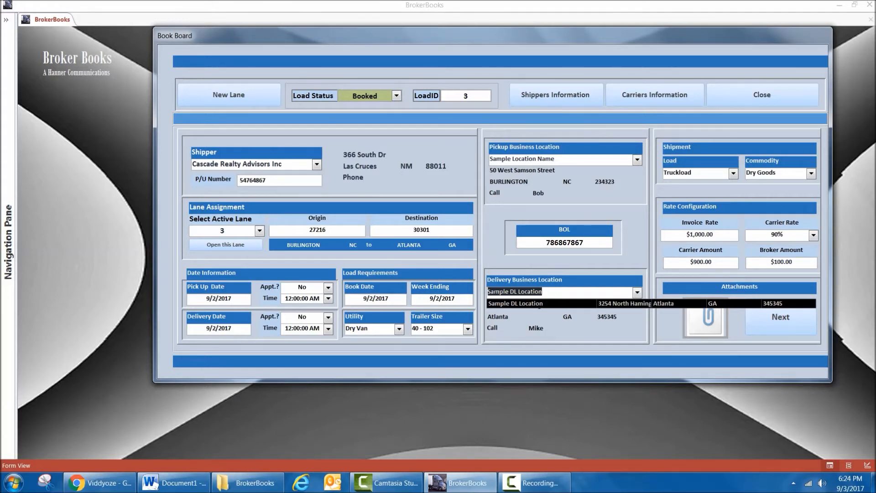
Look over the assigned lane's configuration and the shipment's load type and commodity options.
left_click(225, 245)
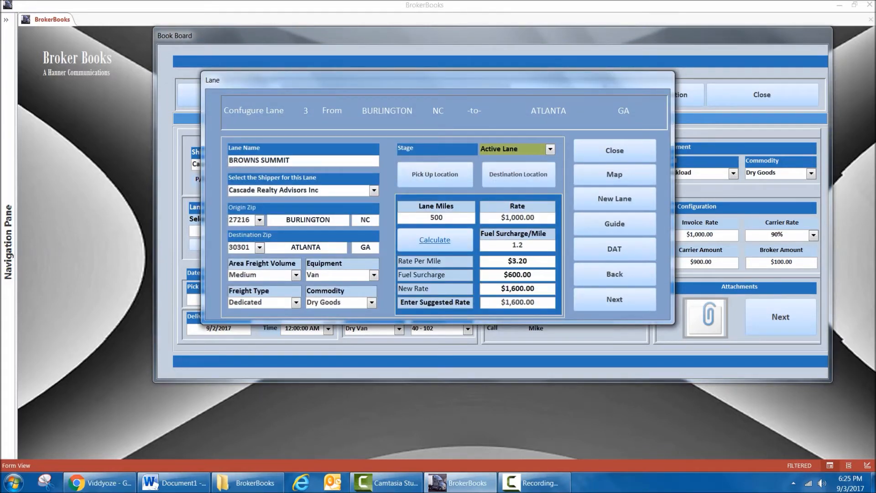
left_click(615, 150)
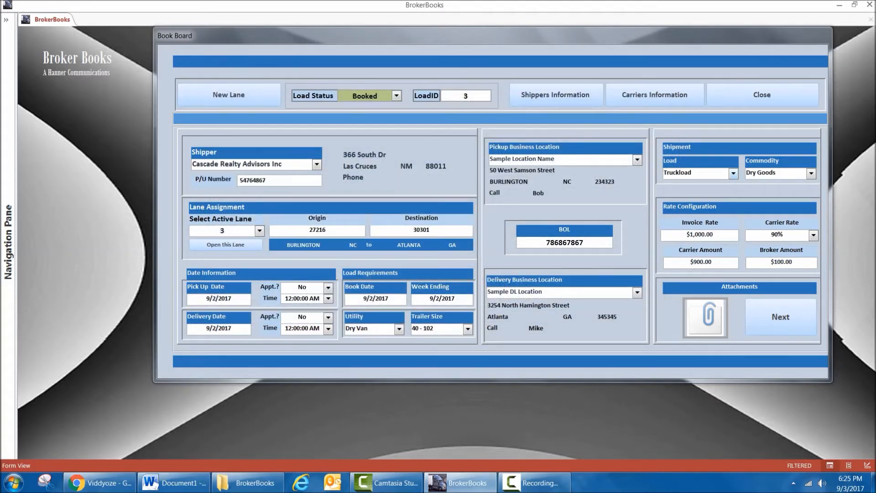
left_click(733, 173)
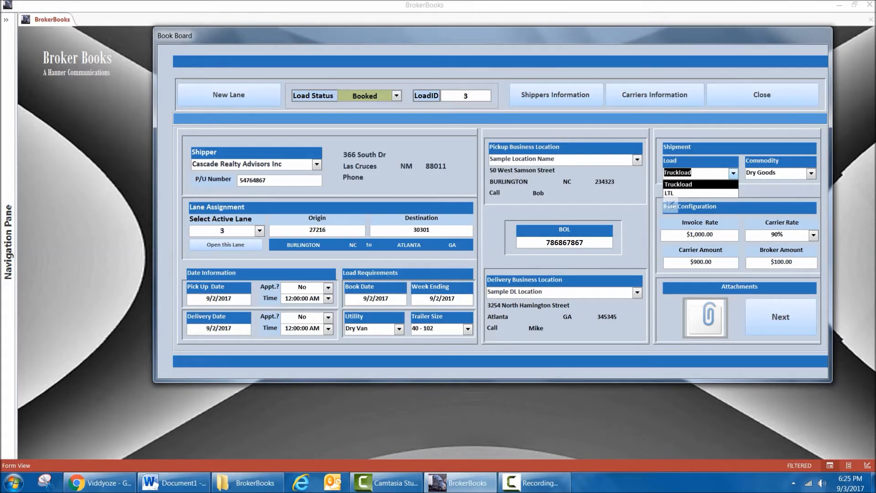
left_click(733, 174)
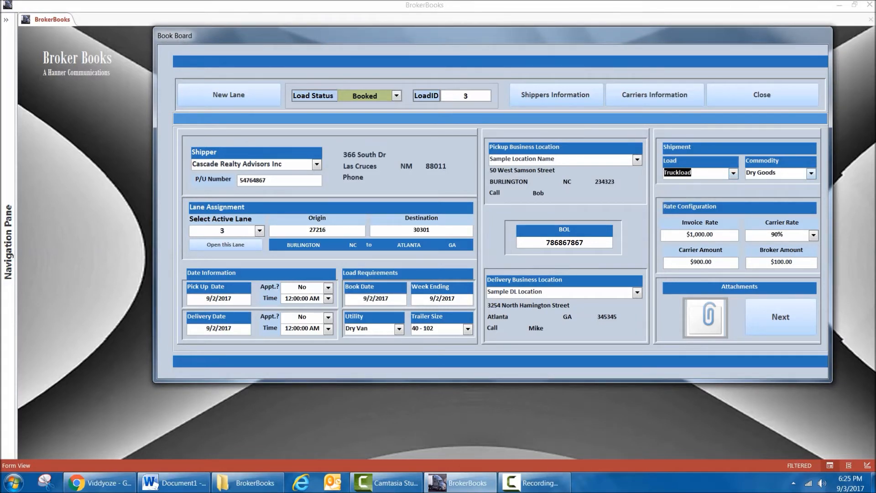
left_click(811, 173)
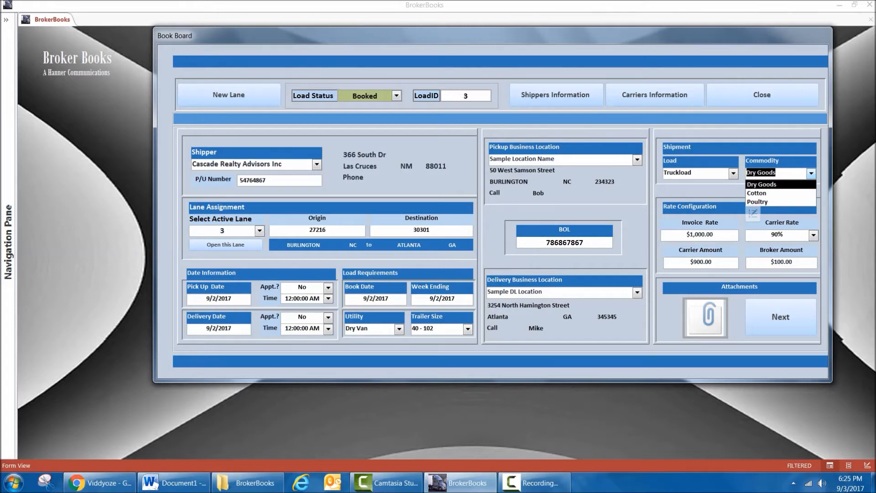
left_click(811, 173)
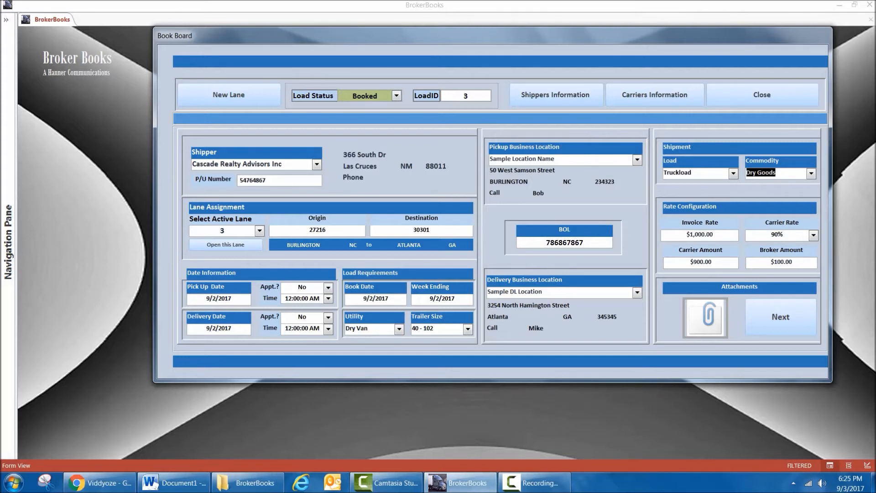
Check the active lane's suggested rate and set the load's invoice rate to 1600.
left_click_drag(714, 235, 686, 235)
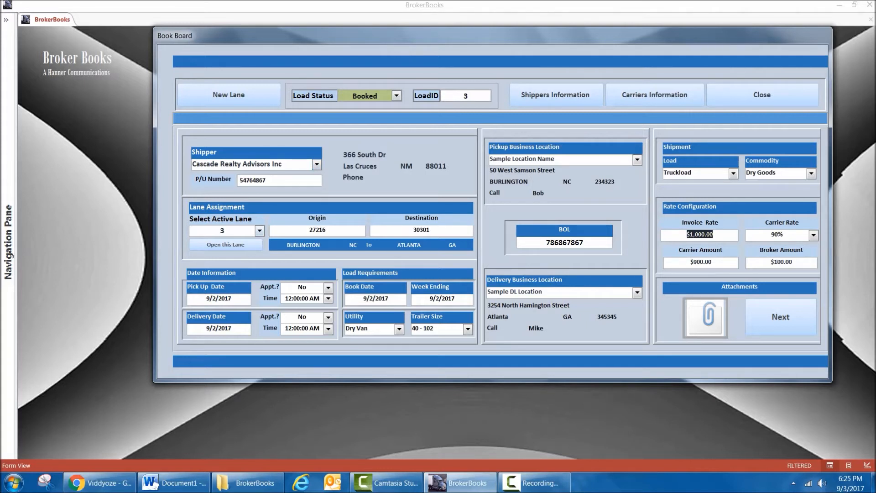
left_click(260, 231)
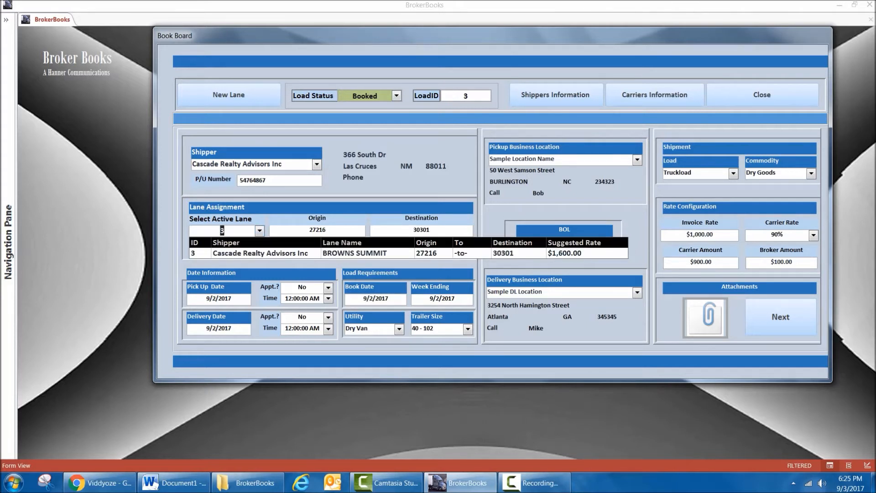
key("Return")
key("shift+Left")
key("shift+Left")
key("shift+Left")
key("shift+Left")
key("shift+Left")
key("shift+Left")
key("shift+Left")
key("shift+Left")
key("shift+Left")
type("1600")
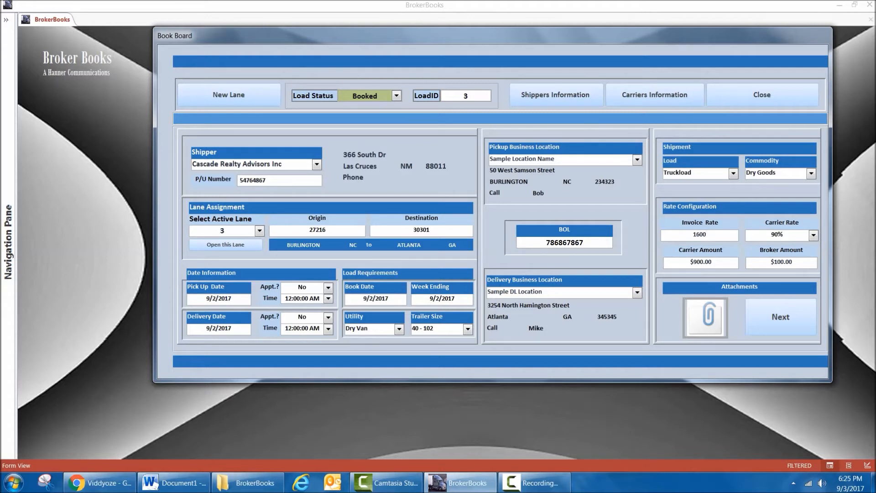
left_click(677, 262)
Try carrier rates of 91% and 97% for the load.
left_click(813, 235)
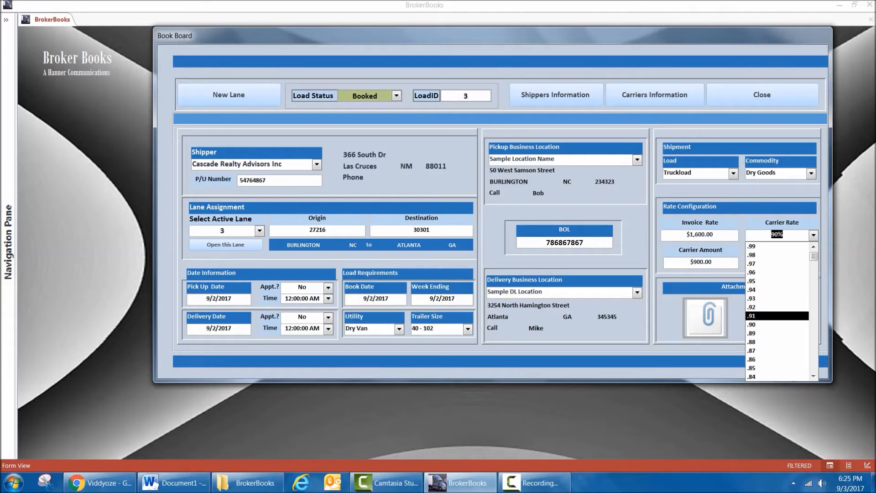
key("Return")
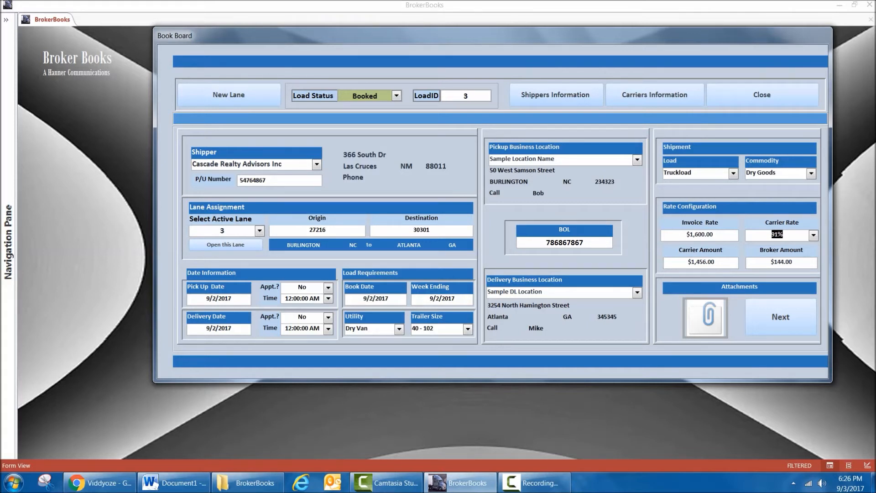
left_click(814, 235)
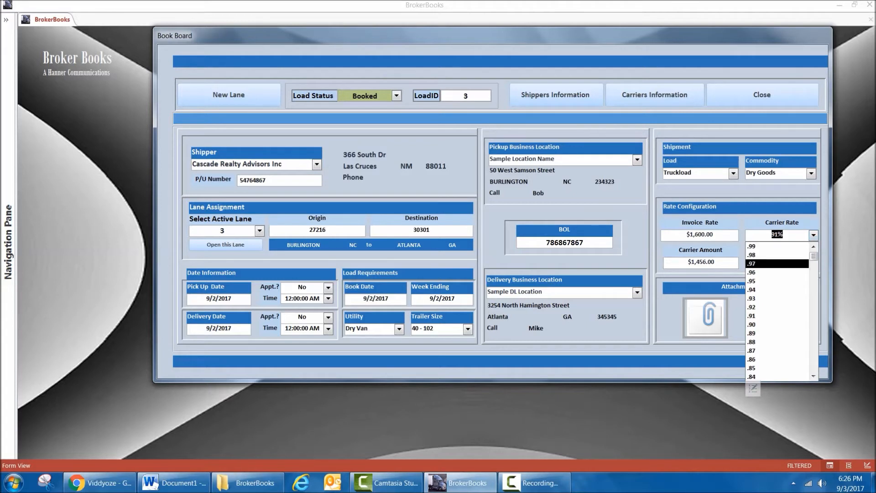
left_click(777, 264)
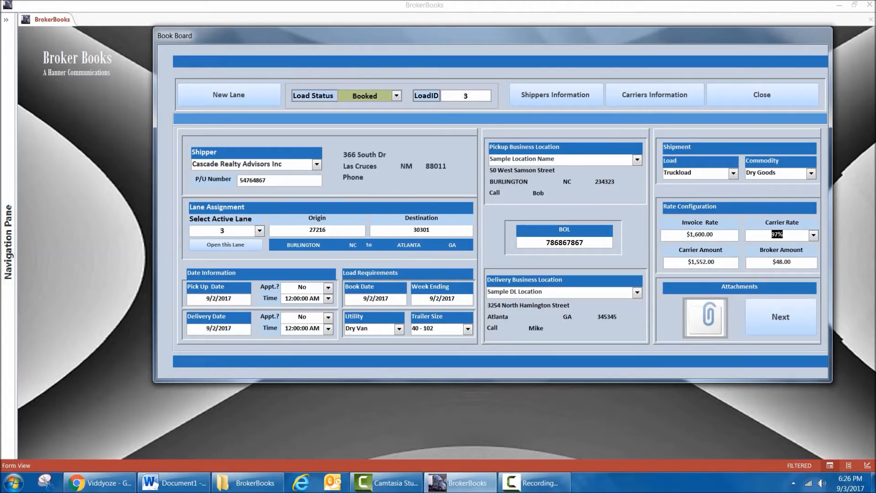
Set the load's carrier rate to 85%.
left_click(814, 235)
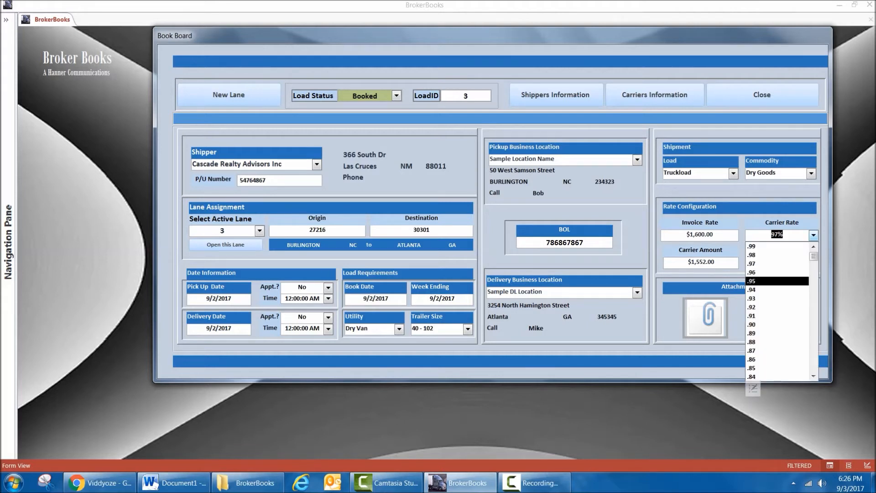
scroll(777, 351, "down", 1)
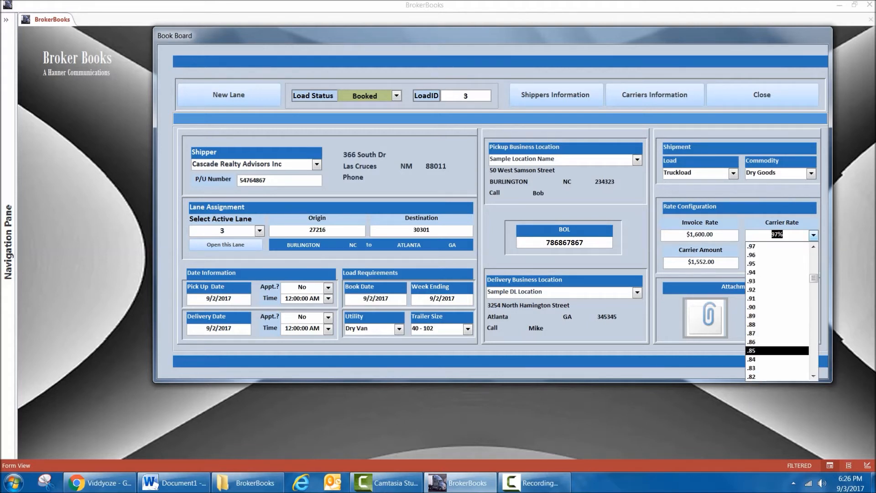
left_click(777, 350)
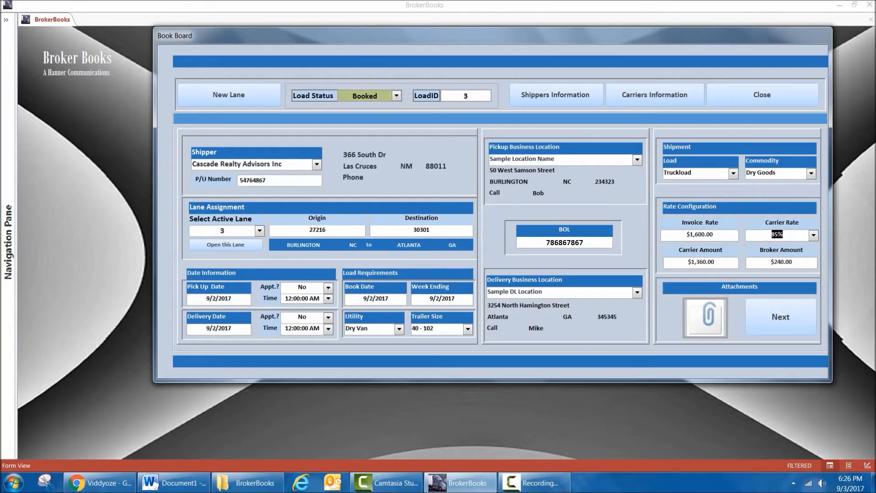
View the load's attachments window and close it without adding a file.
left_click(706, 319)
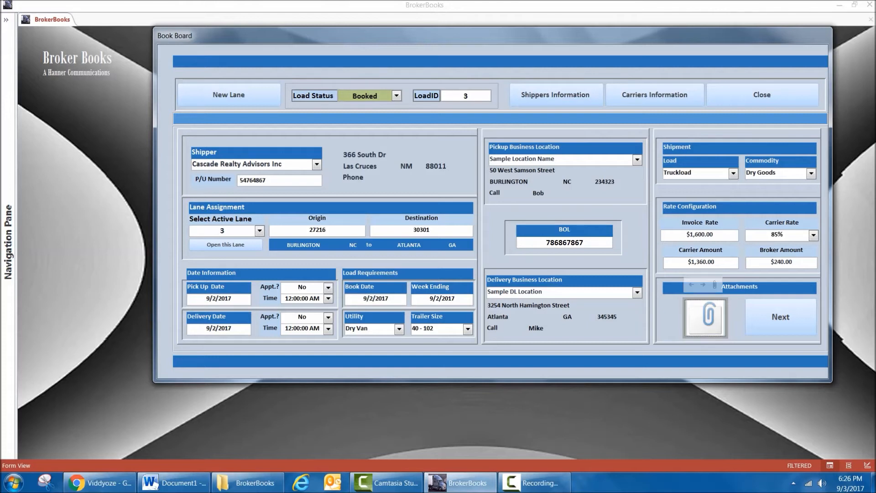
double_click(706, 318)
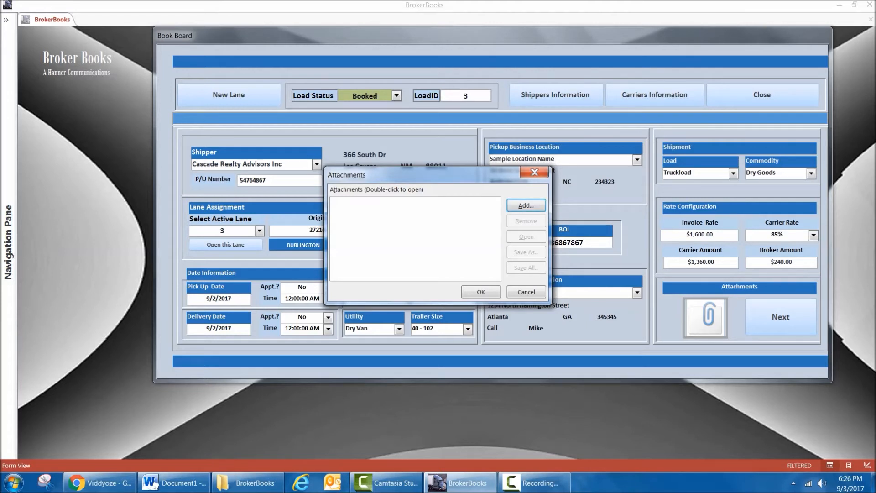
left_click(535, 172)
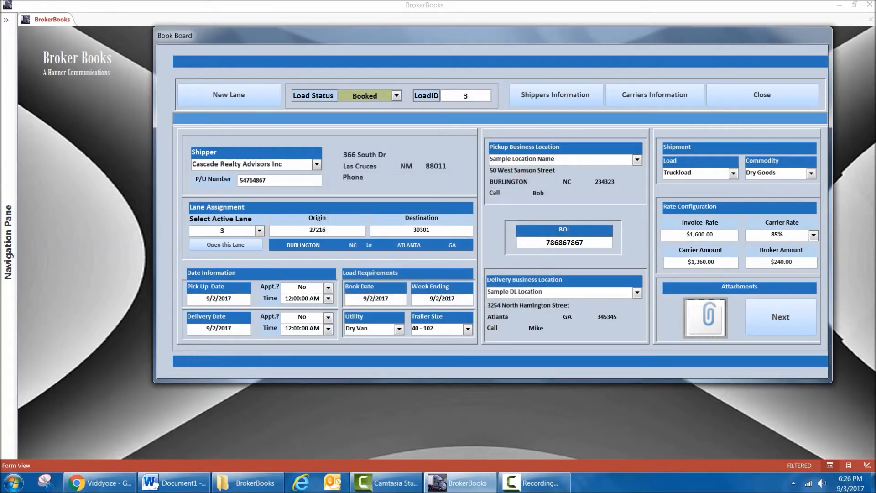
Proceed to carrier selection and choose Feltz Printing Service as carrier with Unknown as the truck driver.
left_click(780, 317)
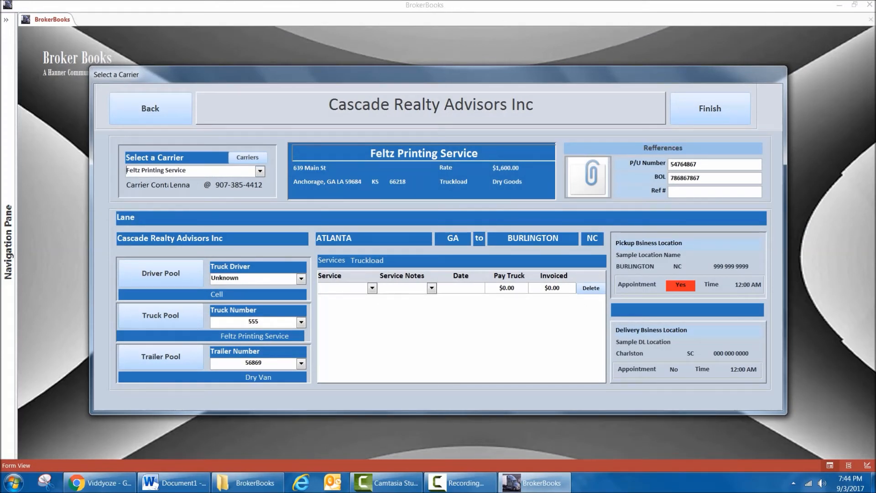
left_click(259, 171)
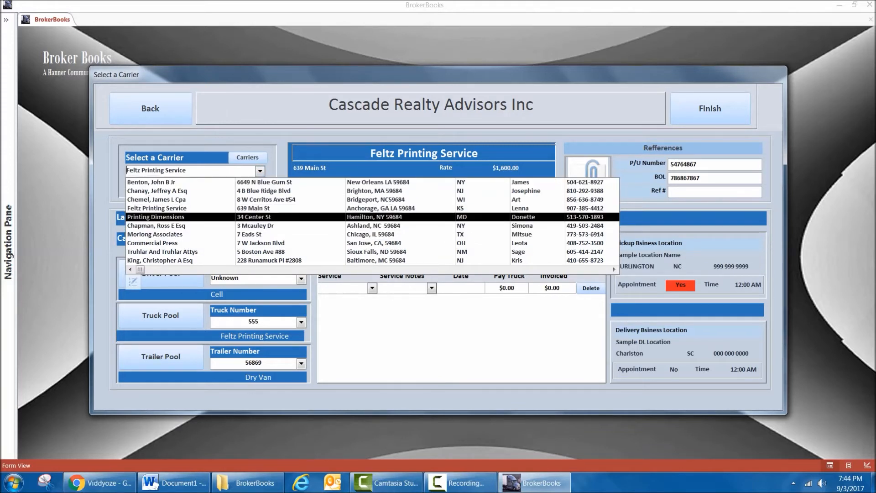
left_click(157, 208)
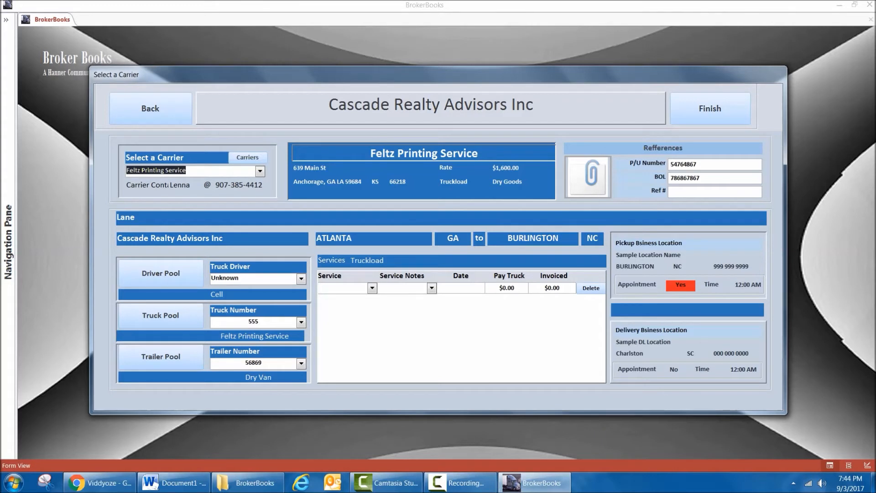
left_click(301, 279)
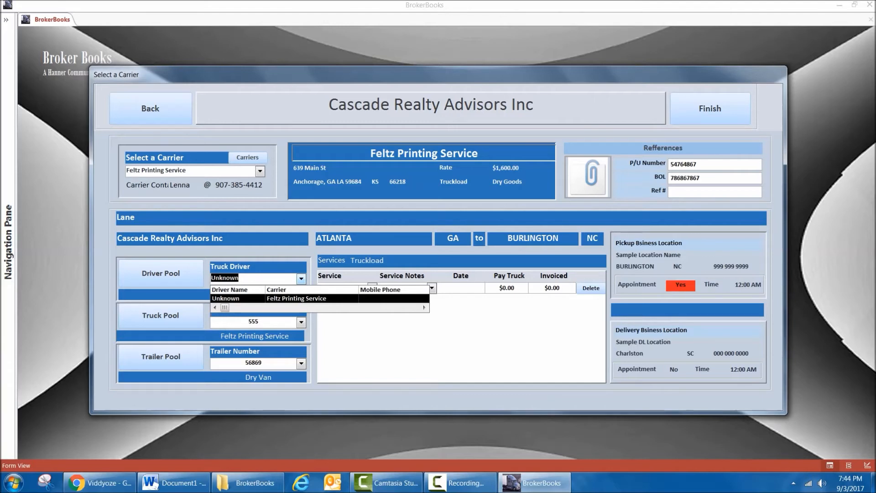
left_click(238, 299)
View the Feltz Printing Service driver's contact details from the truck driver pool and return to the carrier selection form.
left_click(160, 273)
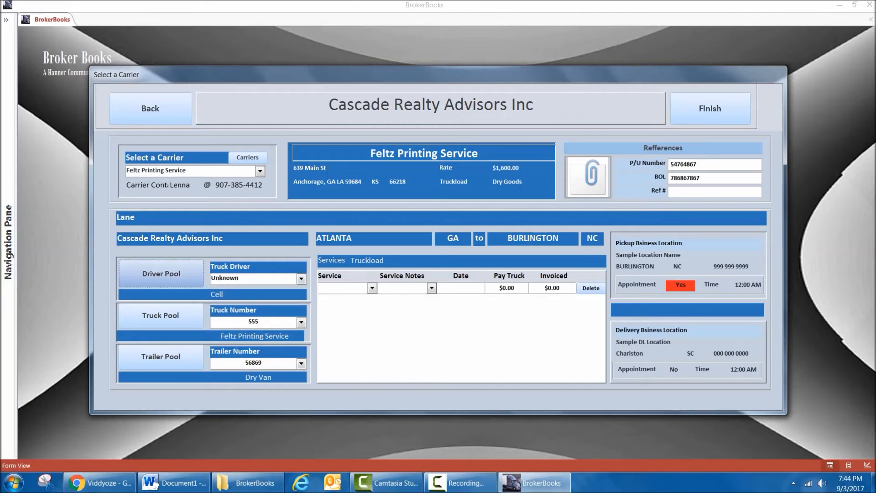
left_click(345, 100)
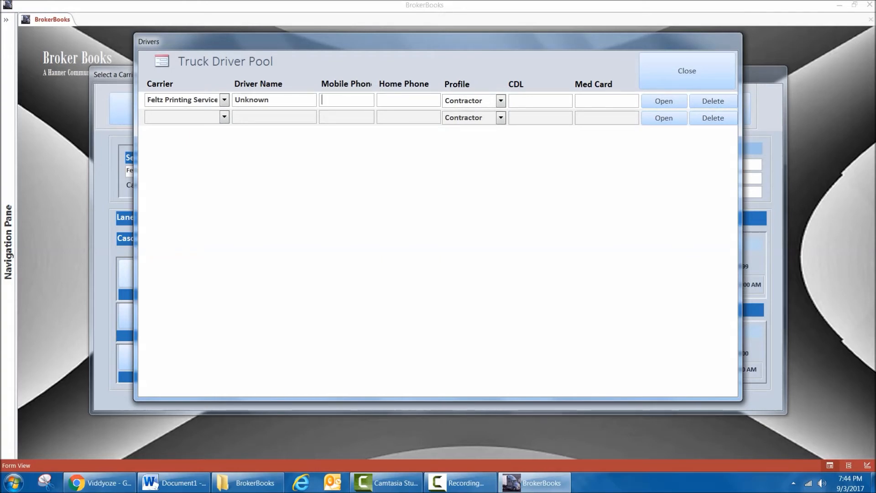
left_click(664, 100)
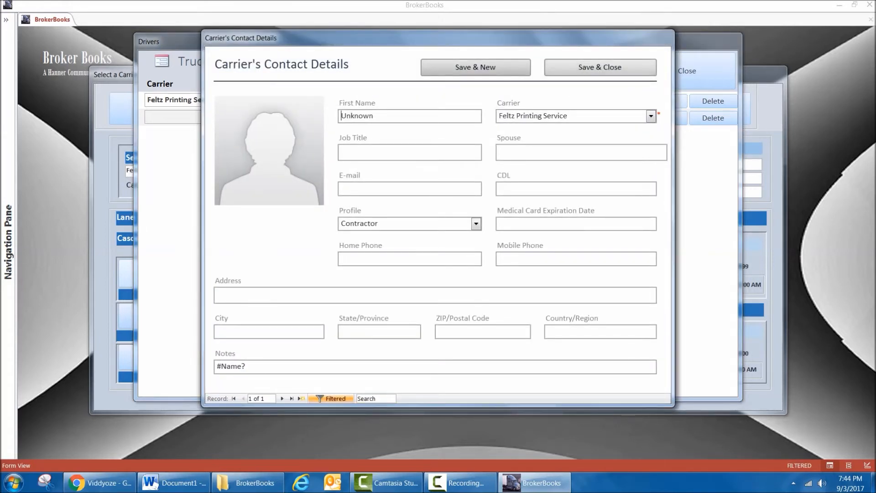
left_click(601, 67)
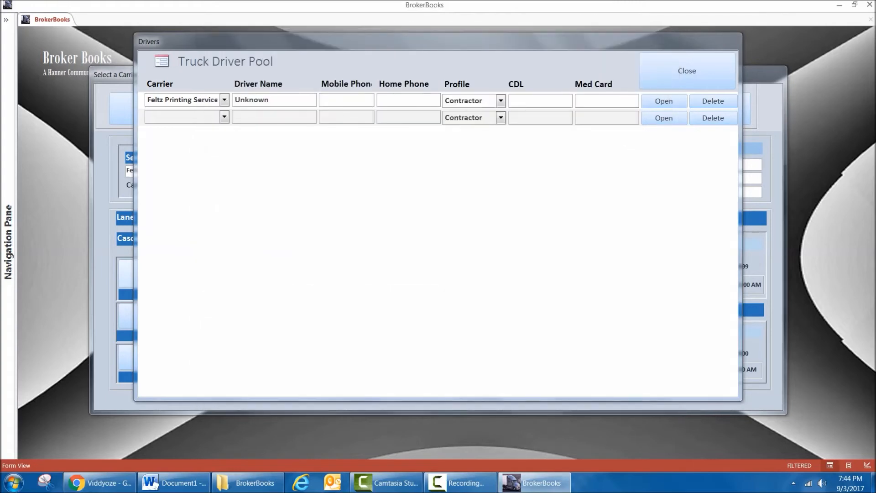
left_click(687, 71)
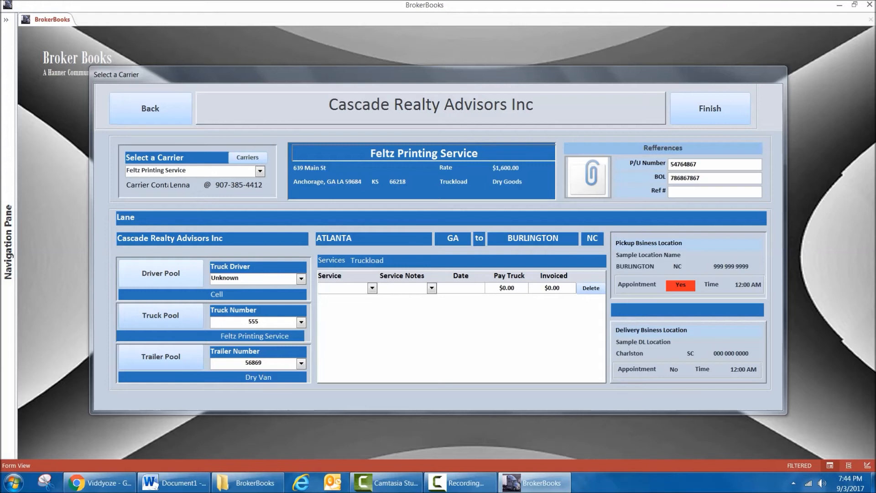
Keep truck 555 for the load, then review the status and next-action choices for truck TG 940 in the truck pool.
left_click(301, 322)
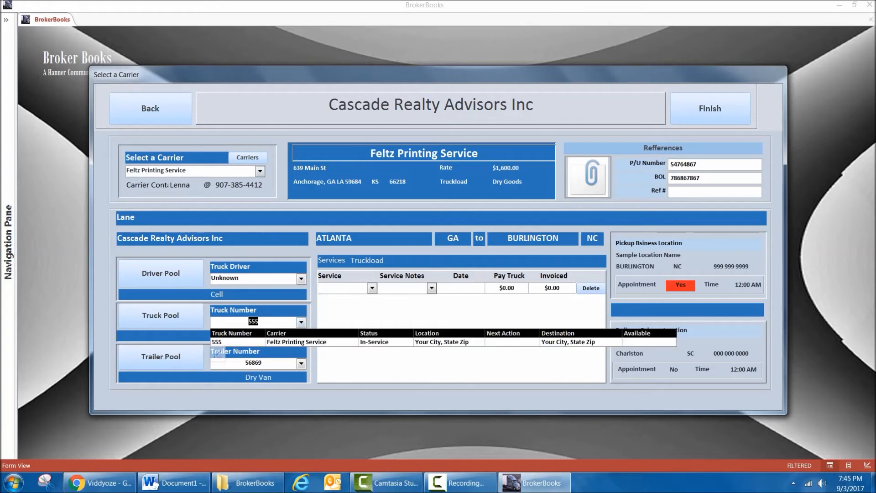
key("Return")
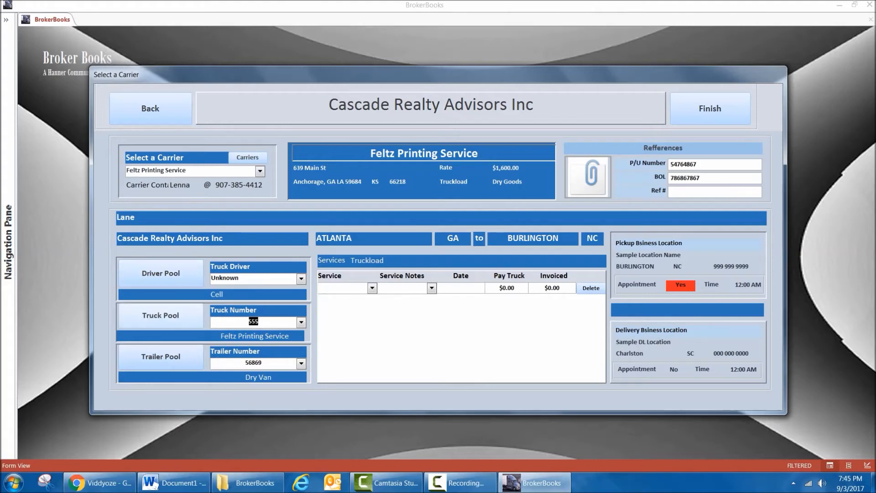
left_click(160, 316)
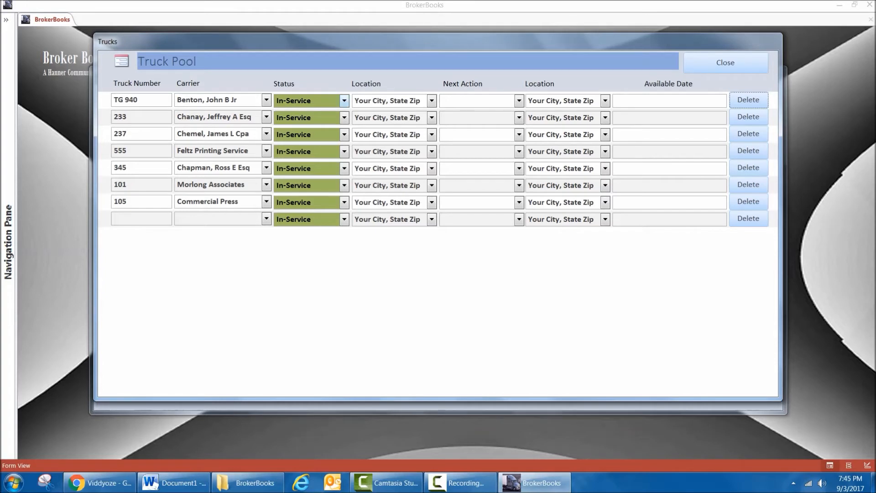
left_click(344, 100)
left_click(293, 113)
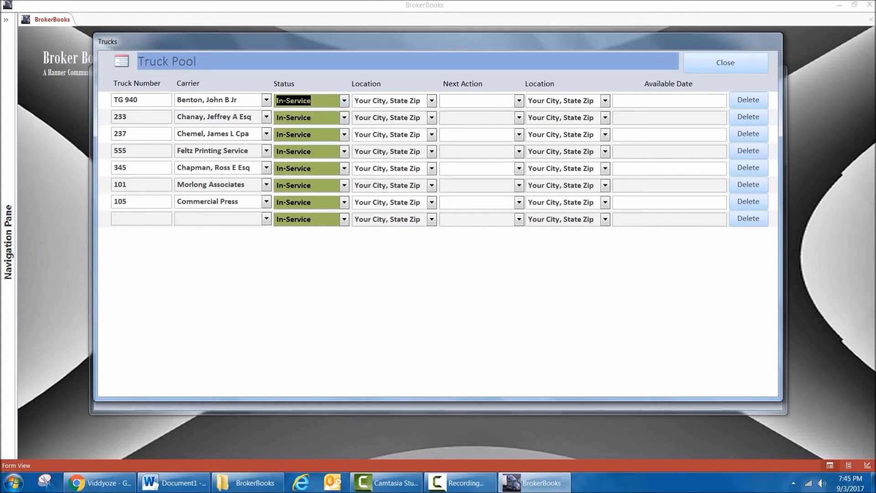
left_click(519, 101)
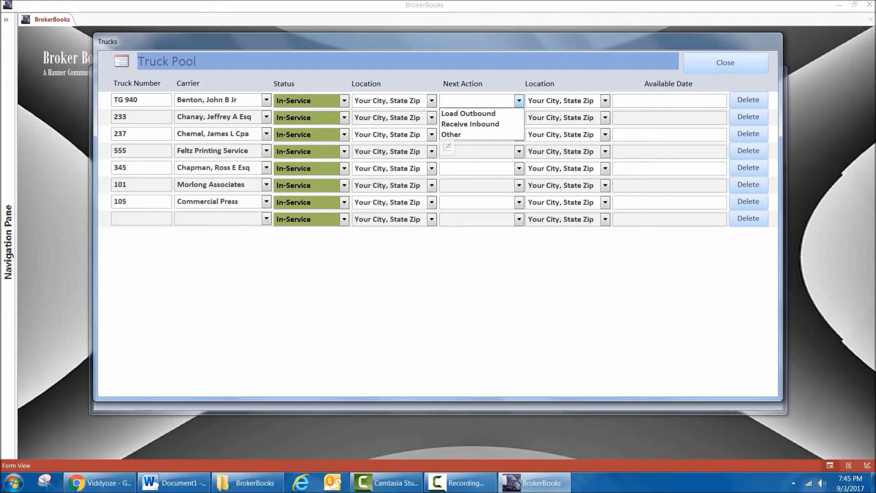
left_click(519, 100)
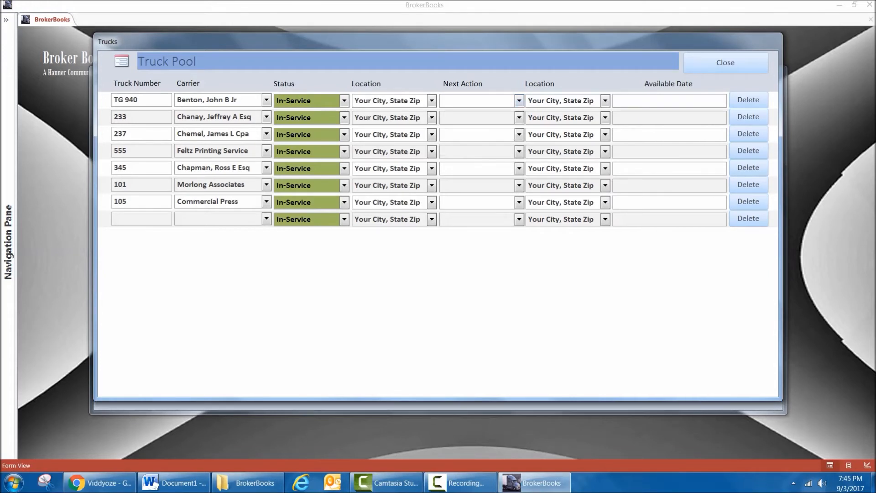
View the available-date calendar for truck TG 940 without picking a date, and close the truck pool.
left_click(670, 100)
left_click(733, 99)
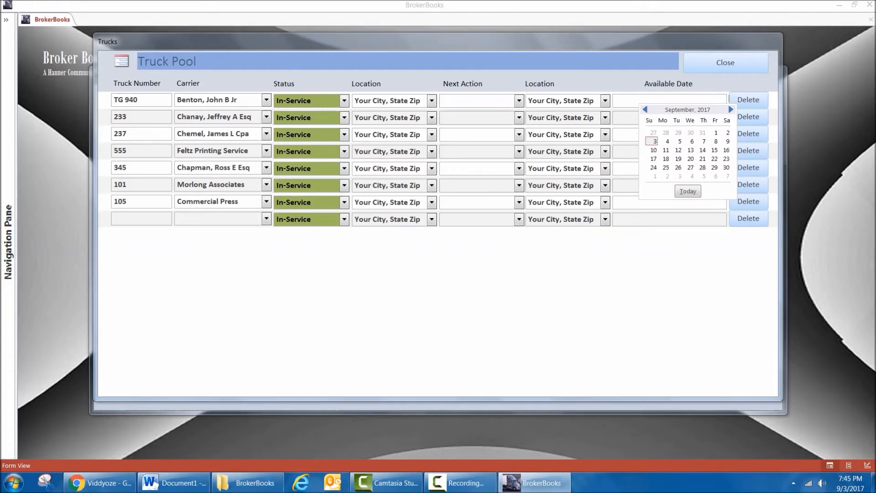
key("Escape")
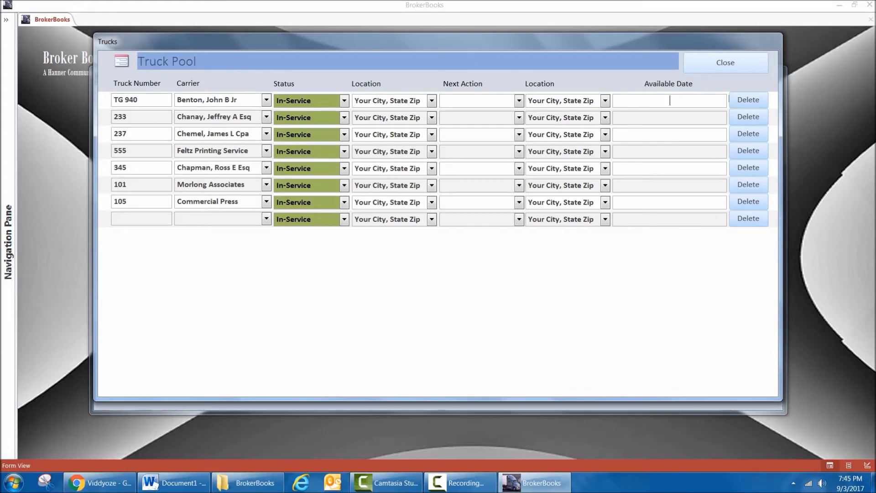
left_click(733, 99)
left_click(733, 99)
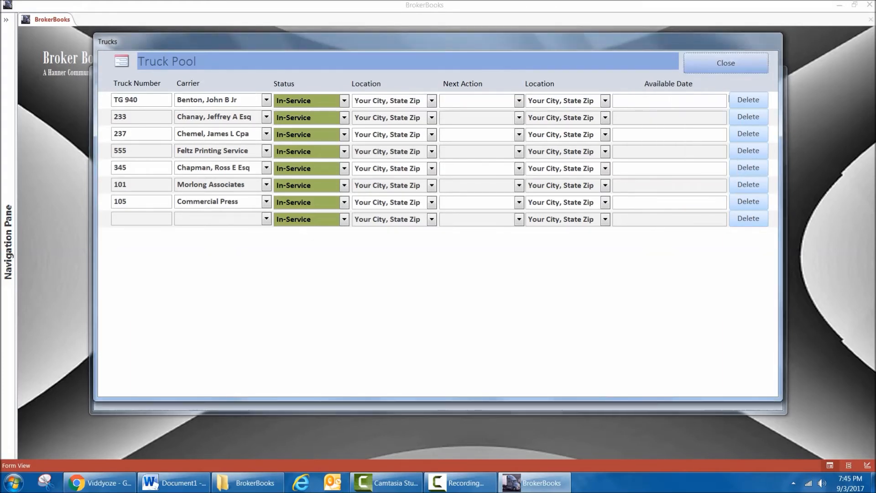
left_click(726, 63)
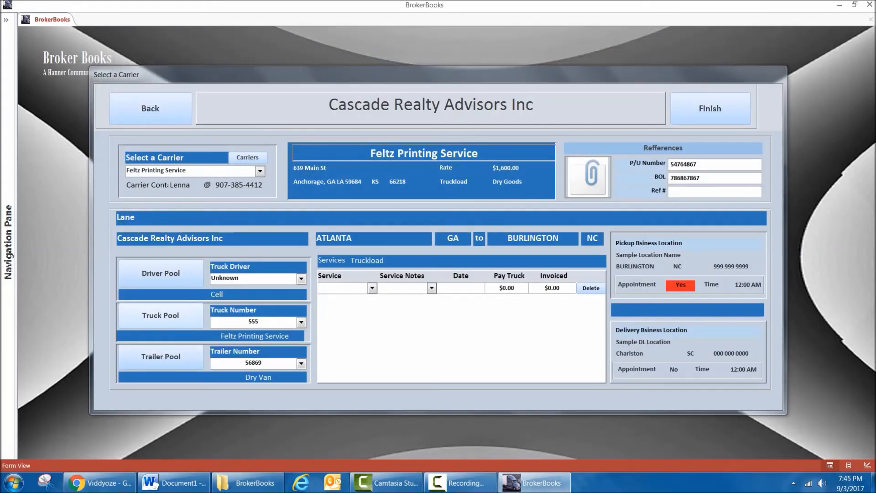
Review the trailer pool, including trailer TD3355's scheduled location and available date, and return to the carrier selection form without changes.
left_click(161, 356)
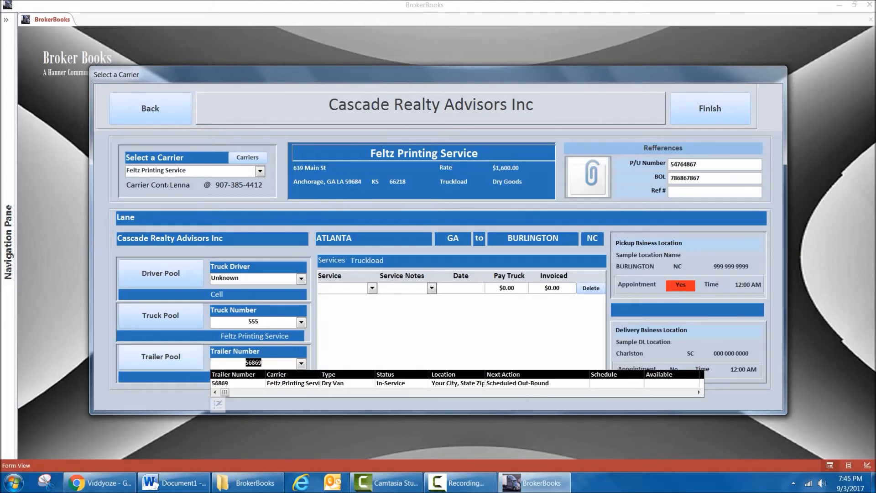
left_click(161, 357)
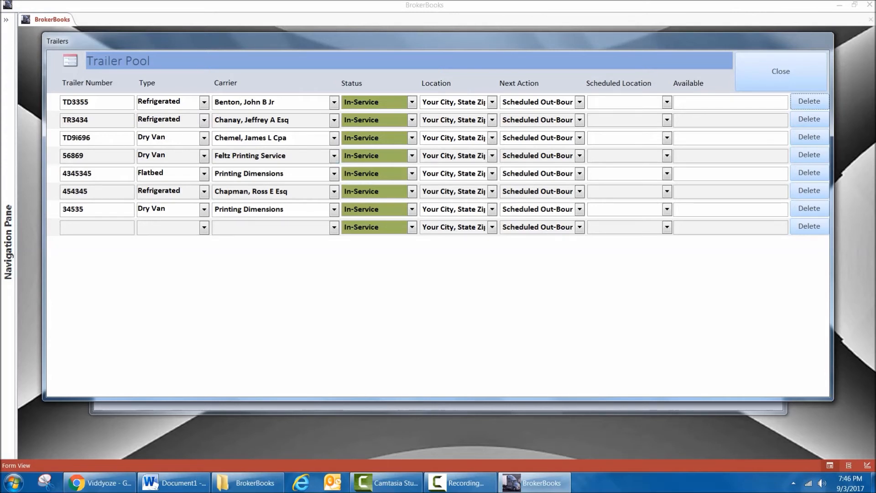
left_click(666, 102)
left_click(667, 102)
left_click(786, 102)
left_click(794, 100)
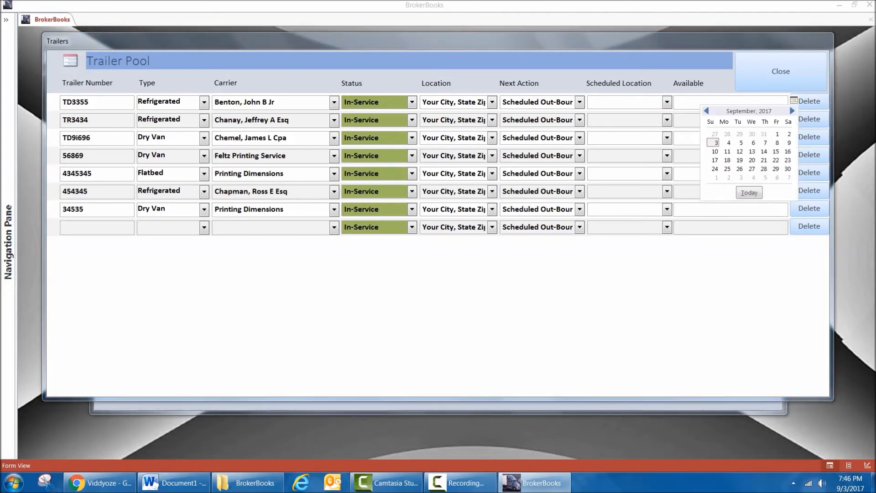
left_click(795, 100)
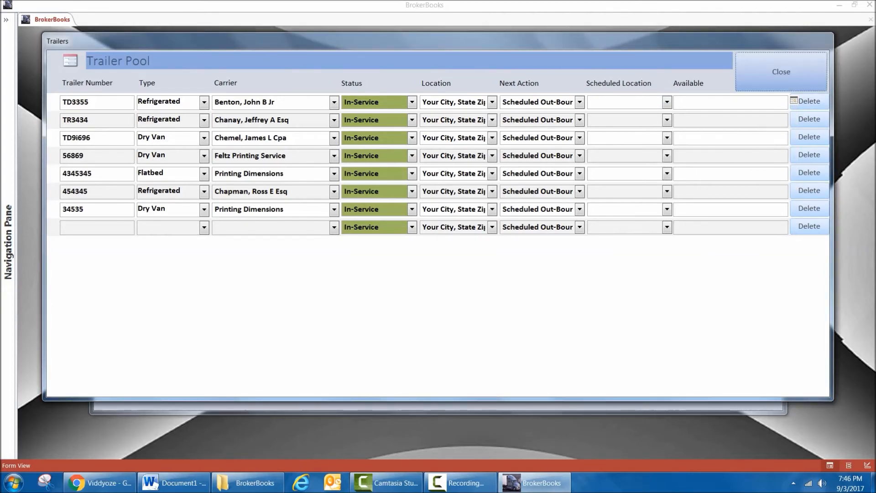
left_click(781, 71)
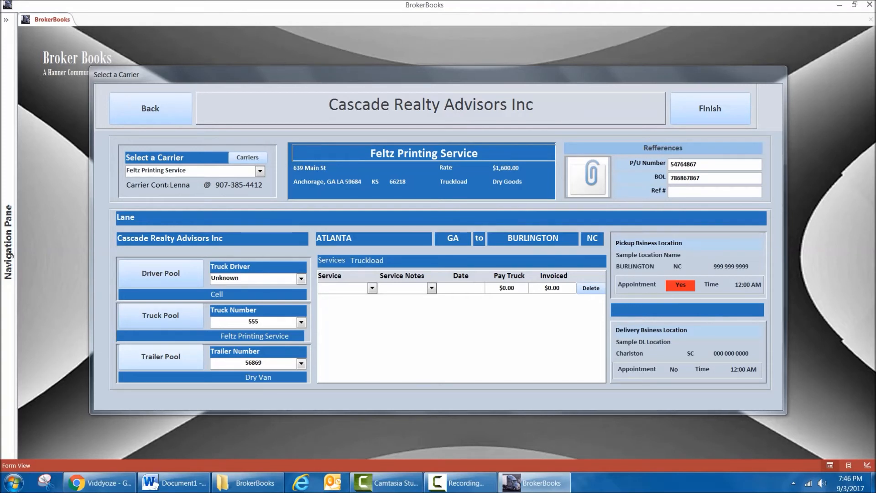
left_click(160, 357)
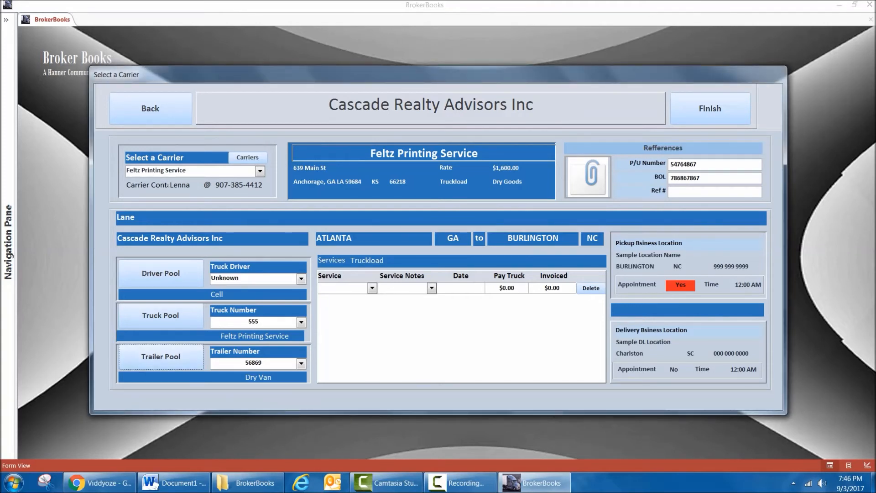
Add a Lumper Service line to the load's services with Dallas, TX as the service note.
left_click(372, 288)
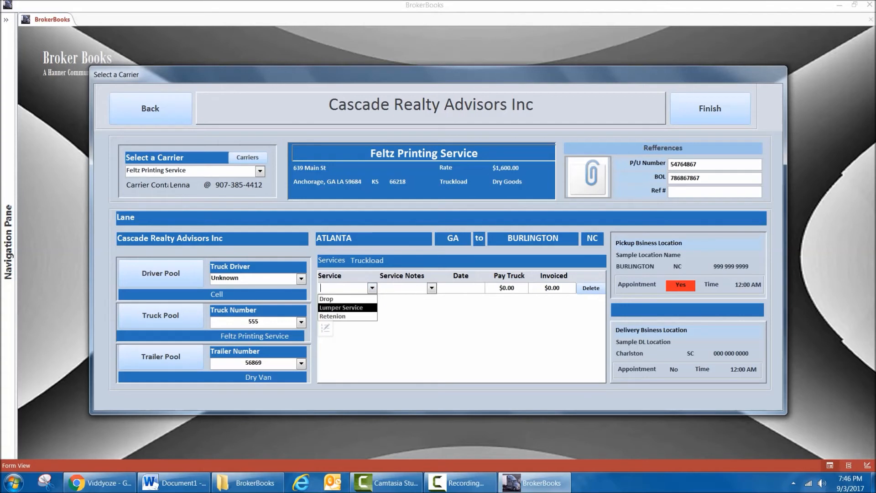
left_click(342, 308)
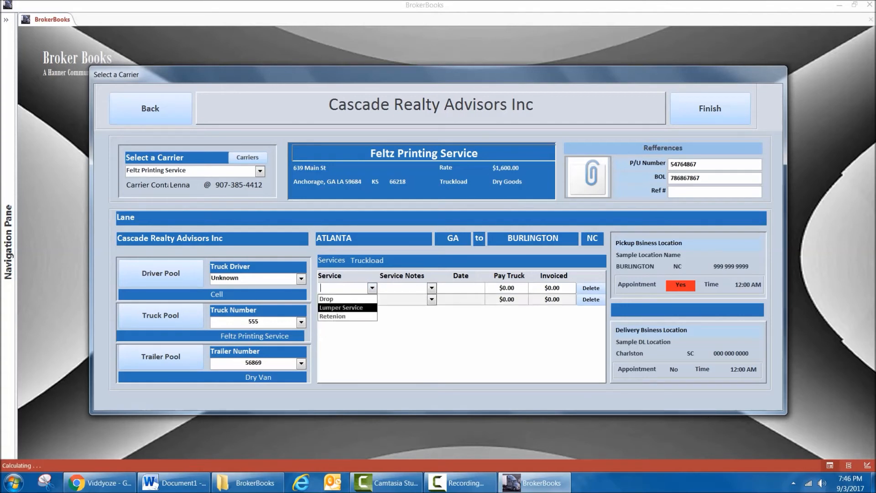
left_click(431, 288)
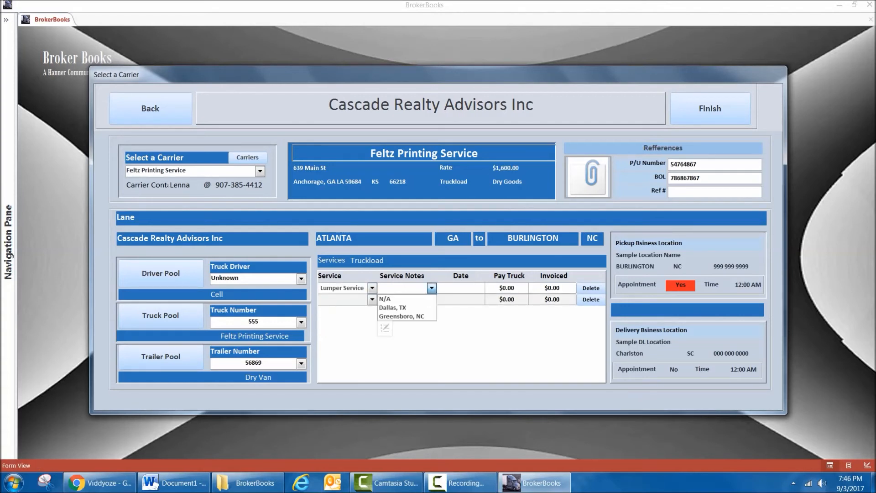
left_click(393, 308)
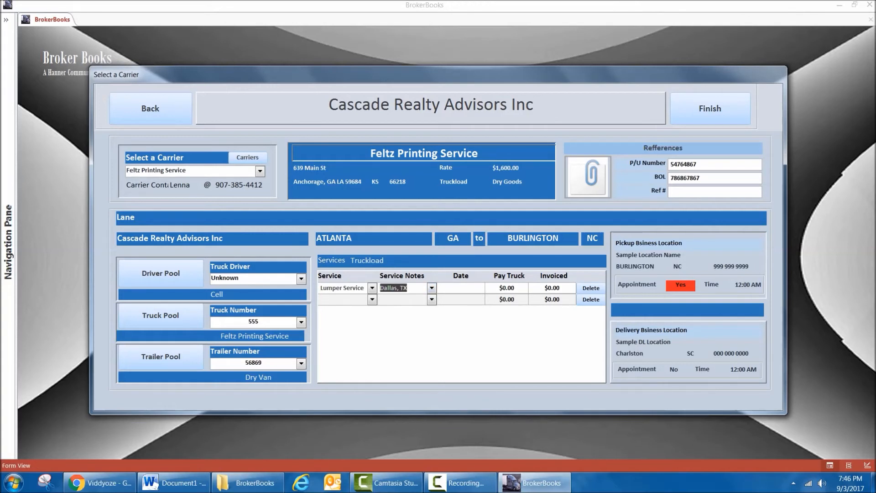
left_click(461, 288)
left_click(491, 287)
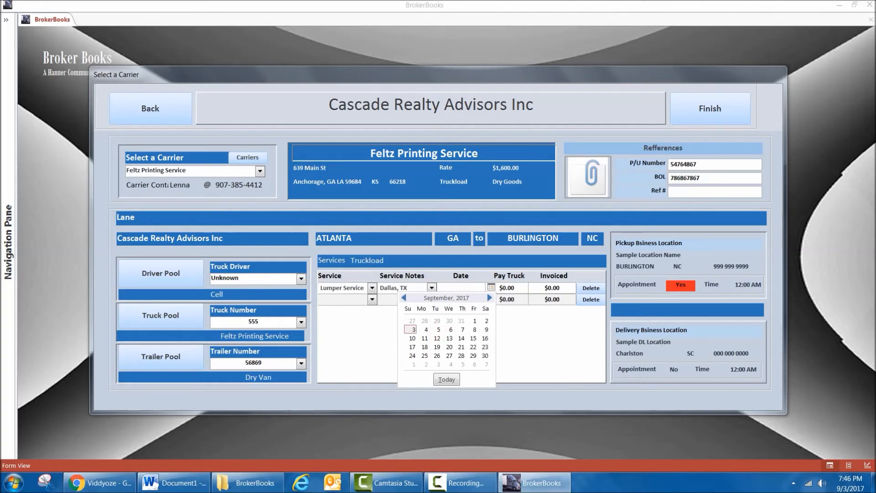
Add "Burlington, NC" to the list of service note choices.
left_click(431, 288)
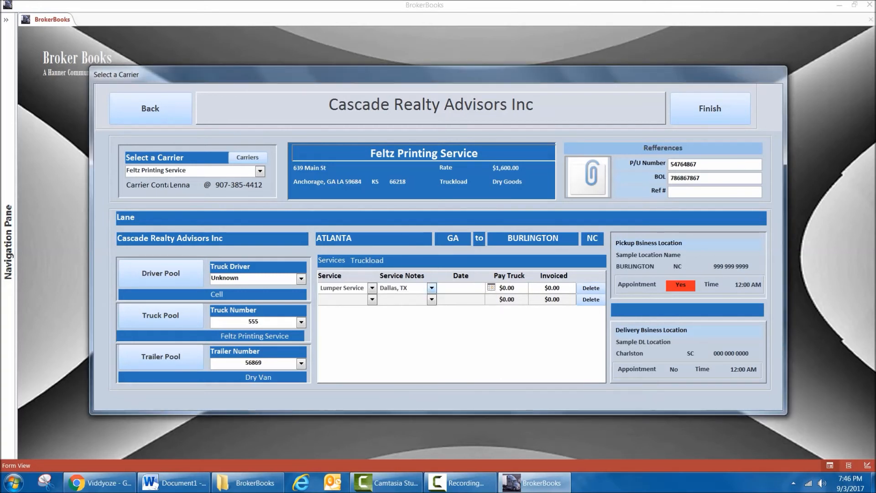
left_click(432, 288)
left_click(386, 328)
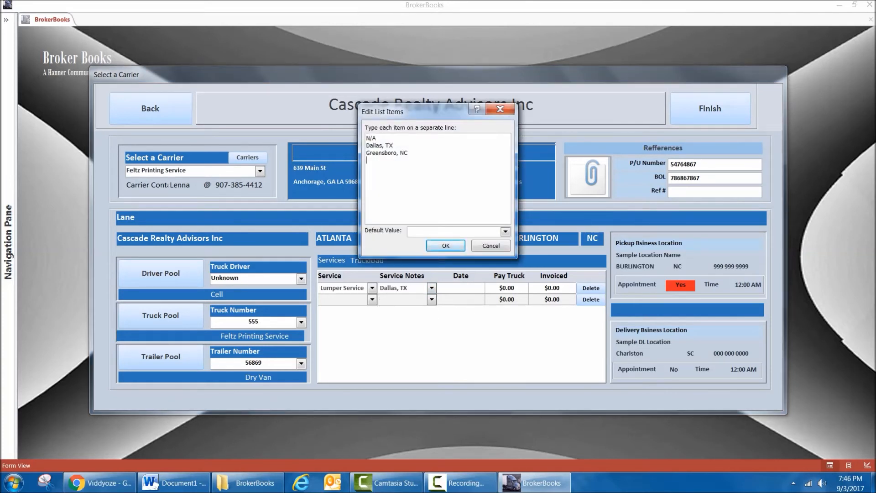
type("Burlington, NC")
left_click(445, 246)
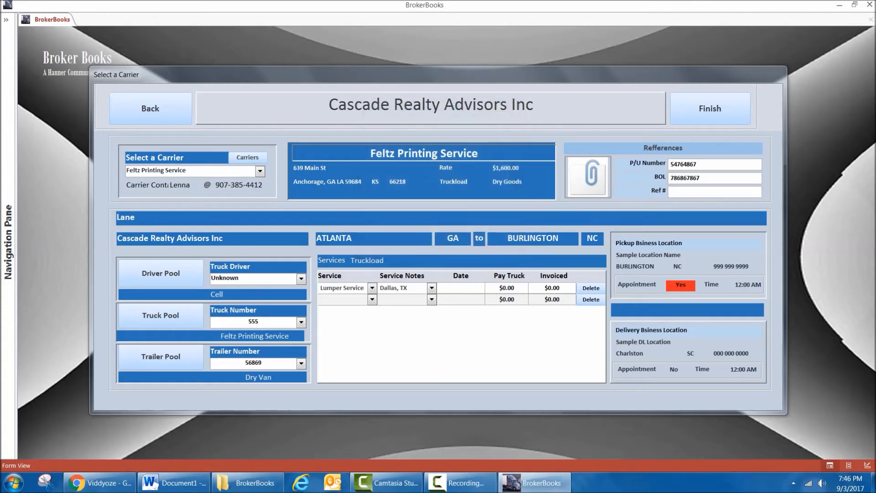
Set the lumper service's note to Burlington, NC and its date to 9/8/2017.
left_click(431, 288)
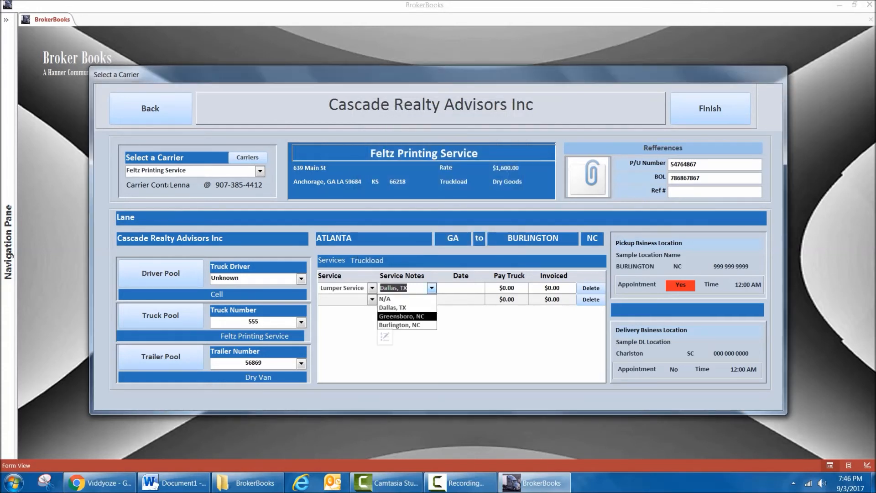
key("Return")
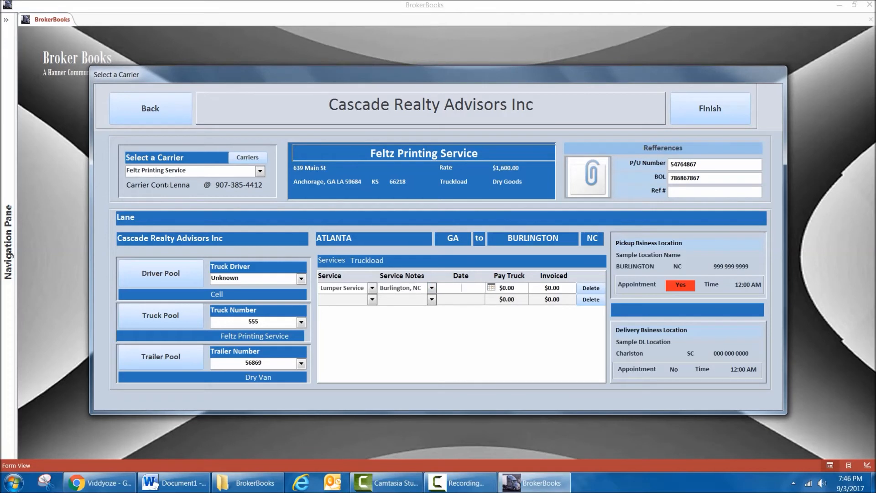
left_click(491, 288)
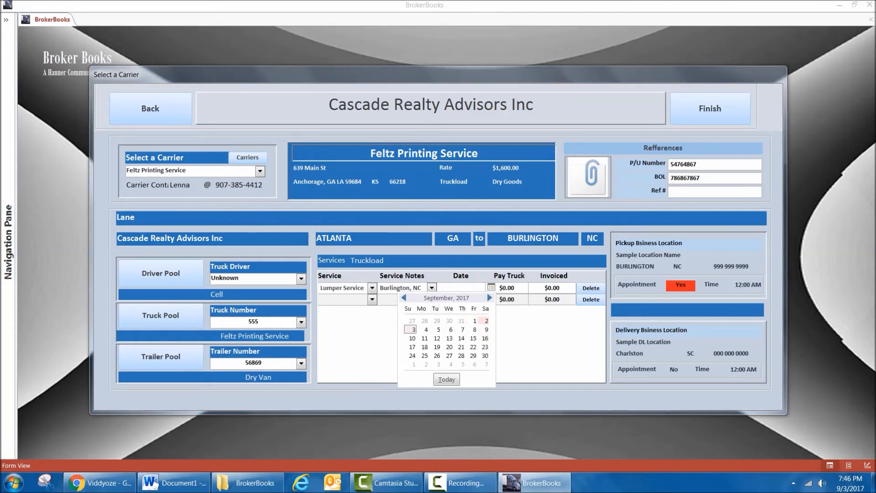
left_click(475, 330)
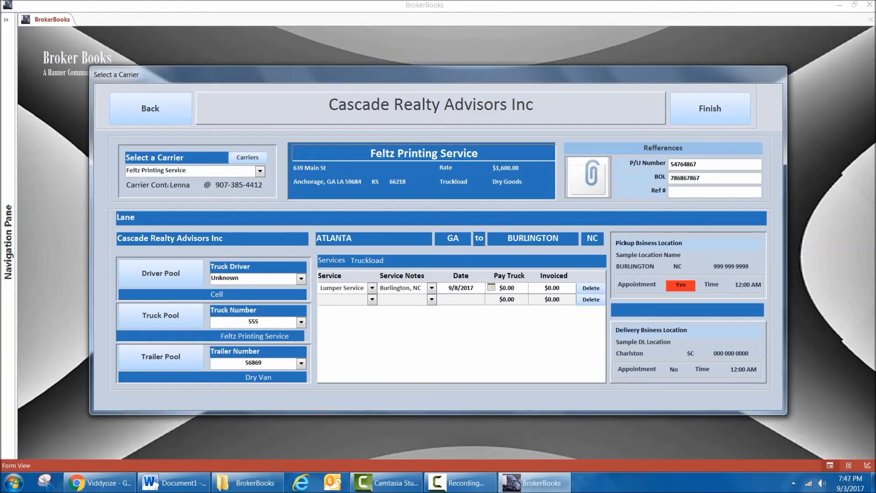
Set the lumper service's truck pay to $100 and its invoiced amount to $200.
left_click(512, 287)
double_click(512, 288)
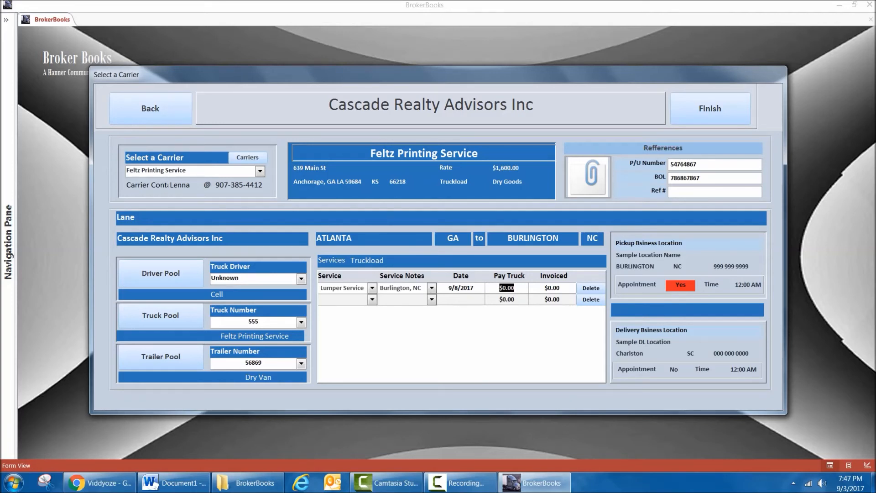
type("100")
key("Tab")
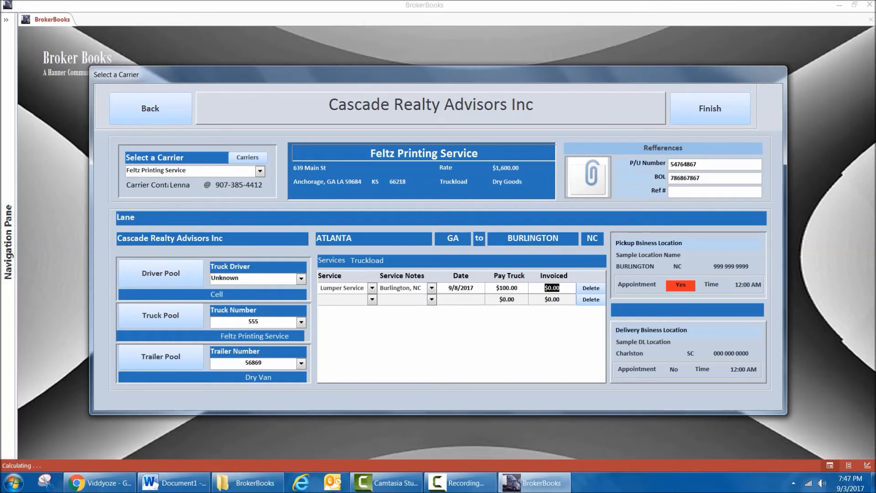
type("200")
key("Tab")
Check the load's attachment and reference fields, leave the Ref # blank, and finish the carrier selection.
left_click(588, 177)
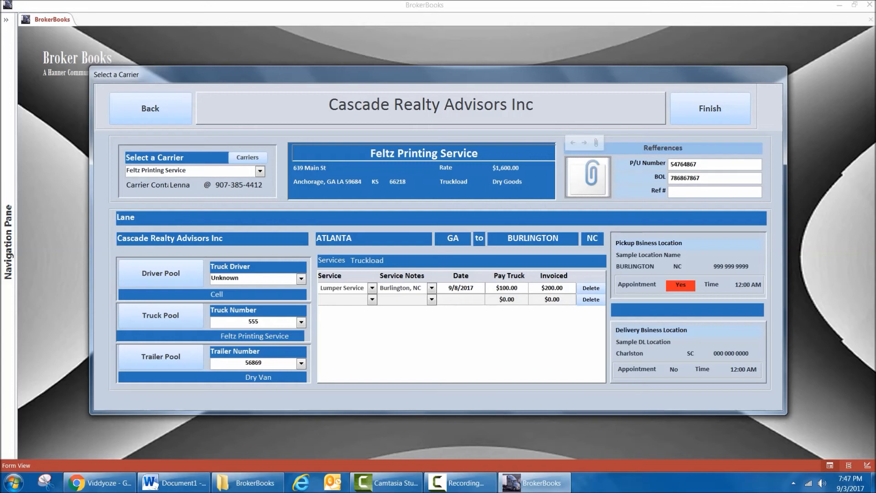
left_click_drag(693, 178, 696, 178)
key("Tab")
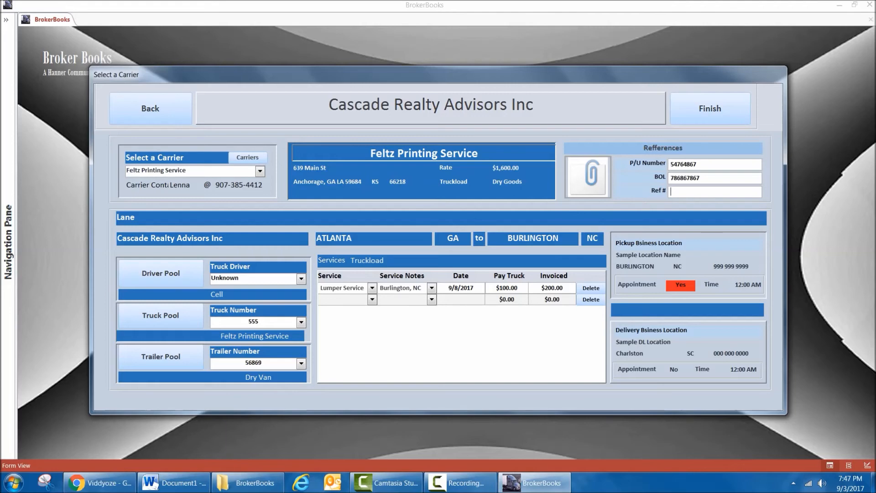
left_click(710, 108)
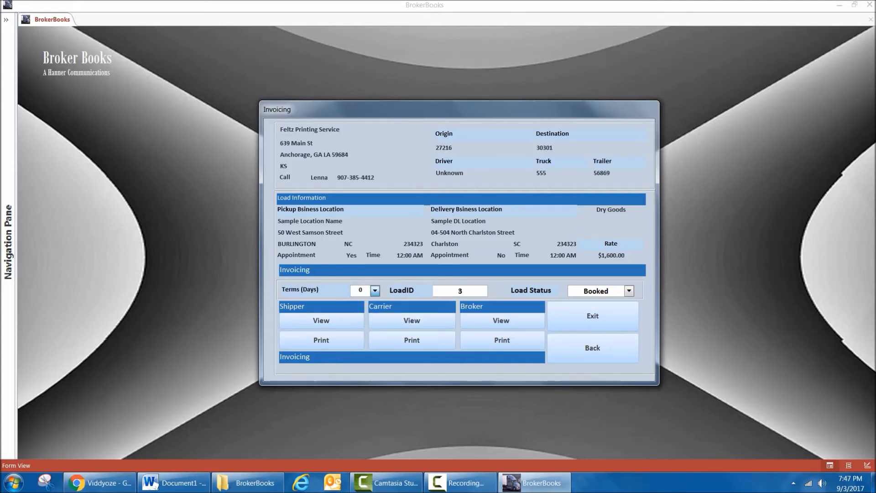
Set the invoicing terms to 15 days and view the shipper's invoice.
left_click(375, 290)
key("Return")
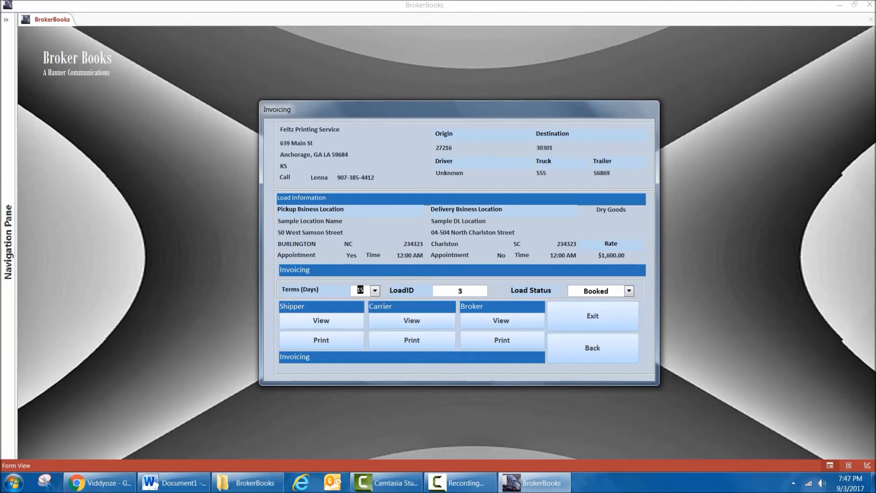
left_click(322, 320)
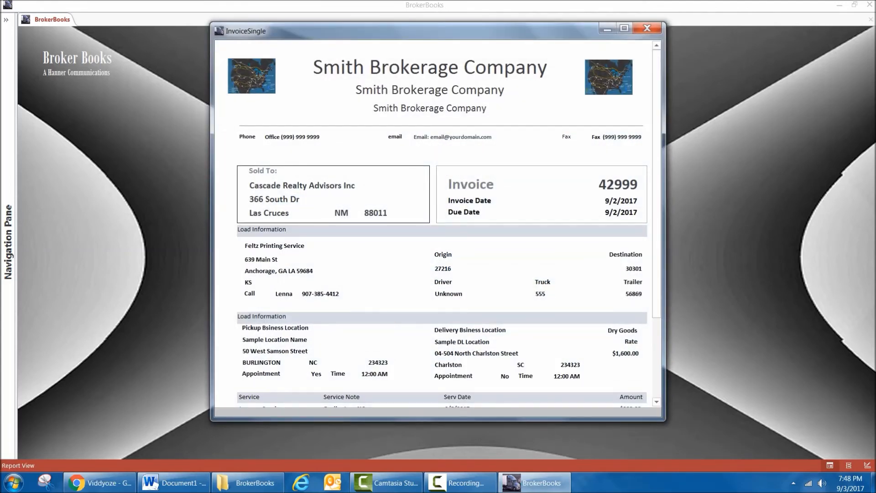
Review the shipper's invoice from its header through the lumper service and totals, and close it.
scroll(436, 224, "down", 3)
scroll(436, 223, "down", 2)
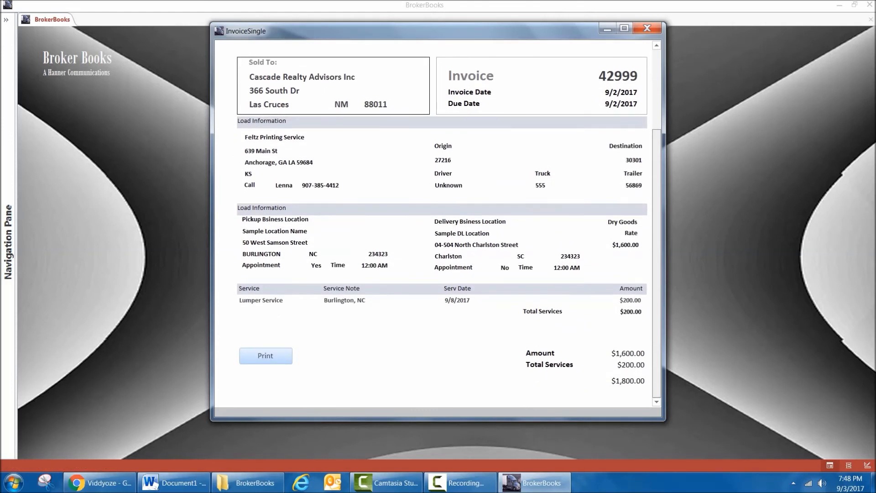
scroll(436, 224, "up", 3)
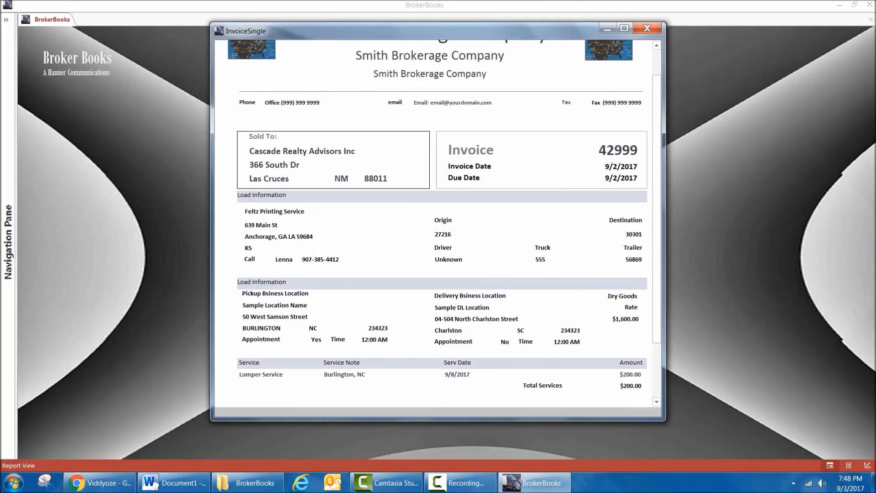
scroll(436, 224, "down", 3)
scroll(436, 223, "up", 4)
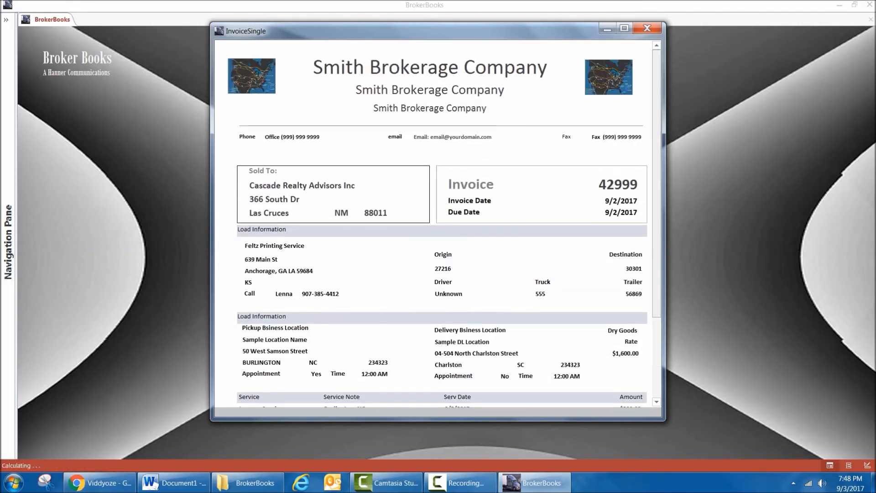
left_click(648, 28)
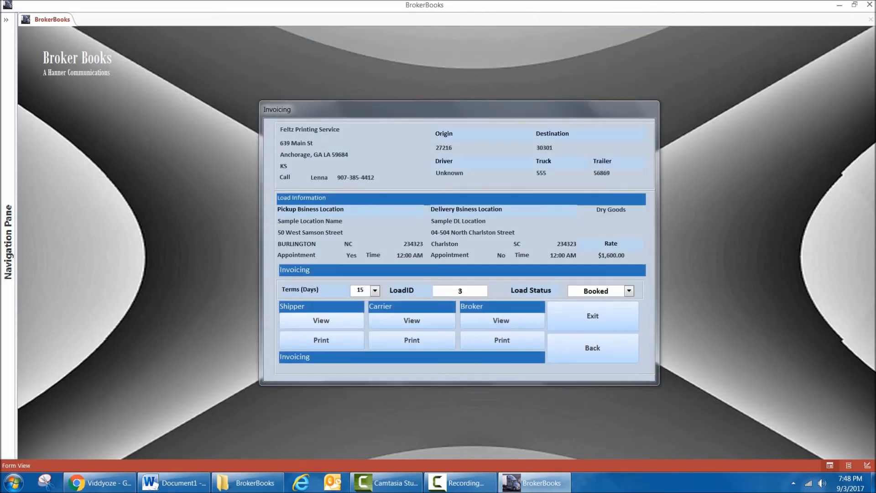
View the load's carrier statement, examine its line haul and service charges, and close it.
left_click(412, 320)
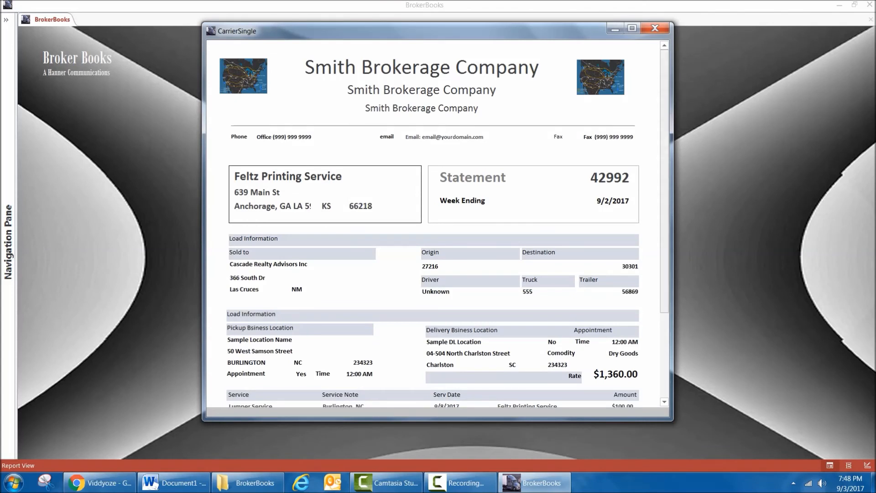
scroll(437, 223, "down", 3)
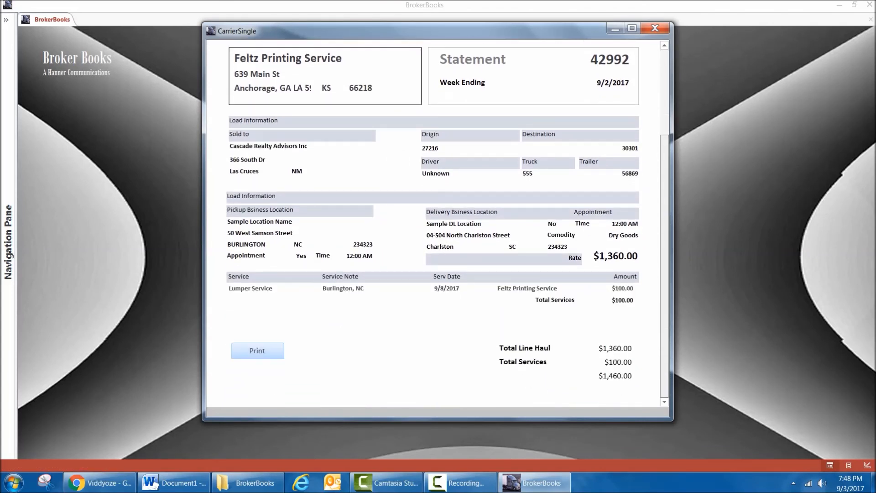
scroll(437, 223, "up", 2)
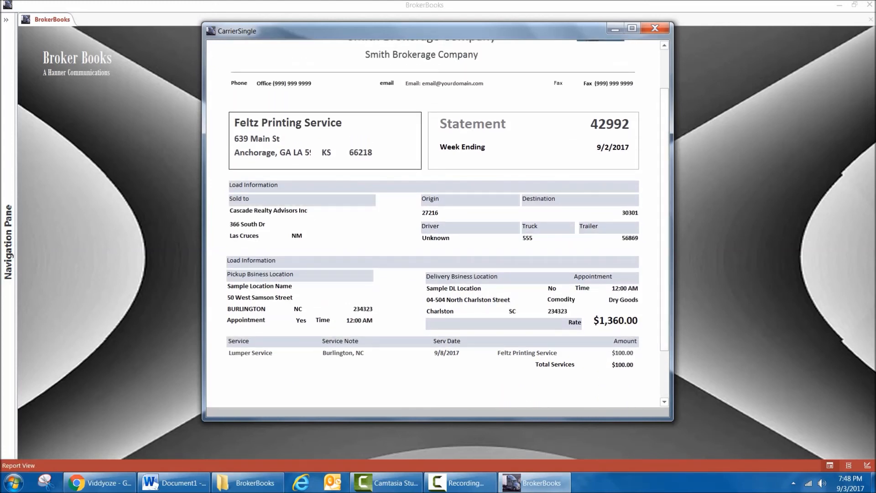
scroll(437, 223, "up", 2)
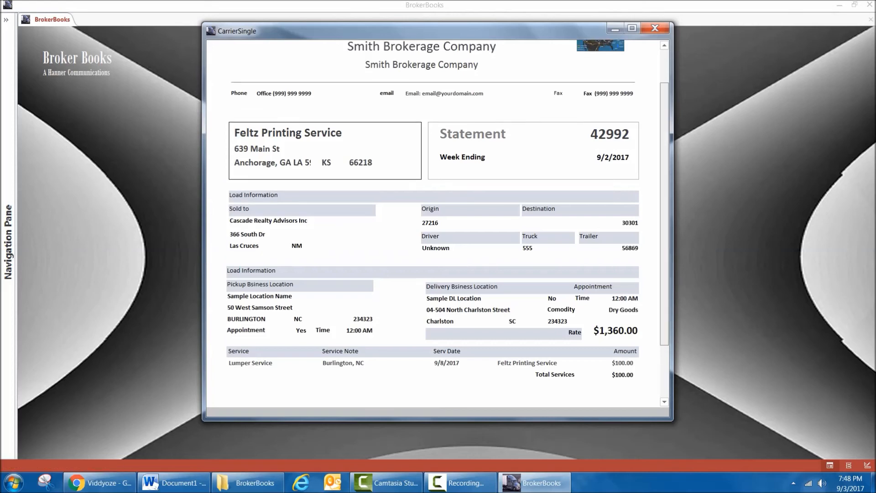
left_click(655, 28)
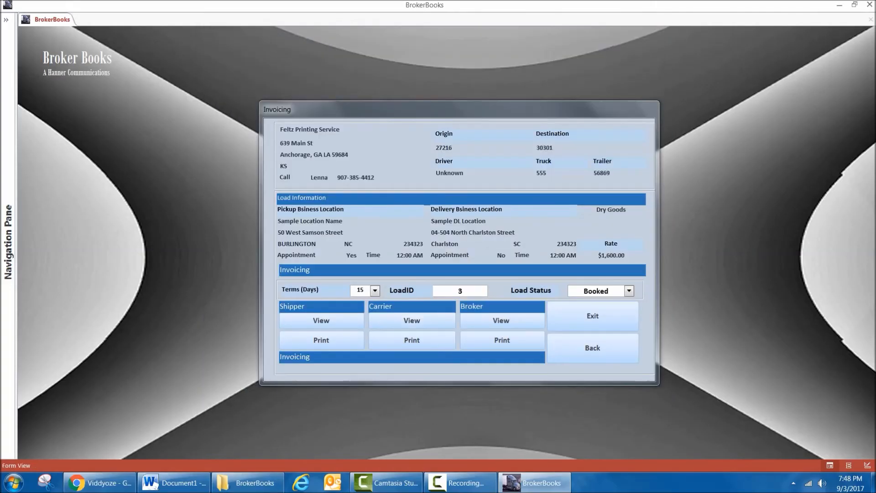
View the load's broker statement, examine the broker fee, lumper service and totals, and close it.
left_click(502, 340)
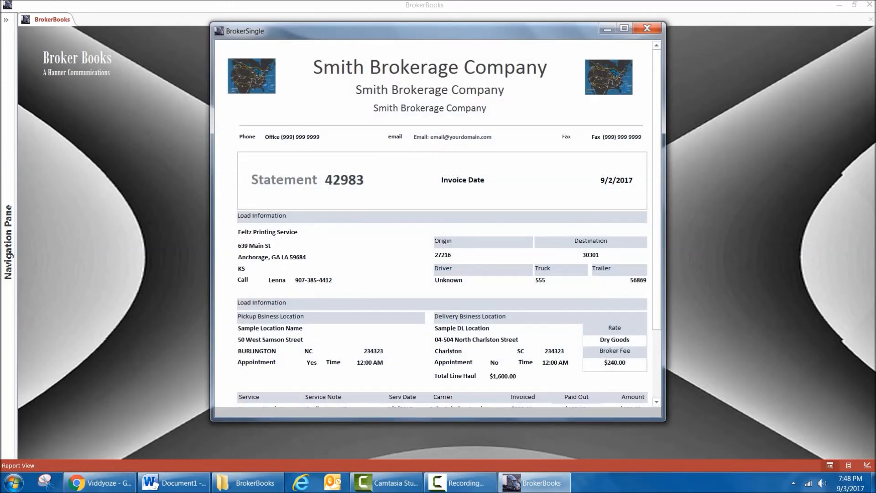
scroll(438, 223, "down", 4)
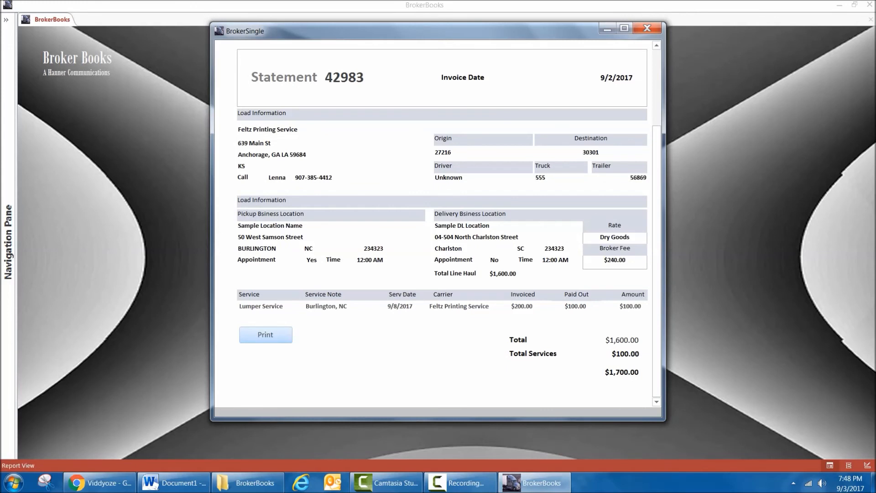
scroll(438, 224, "up", 4)
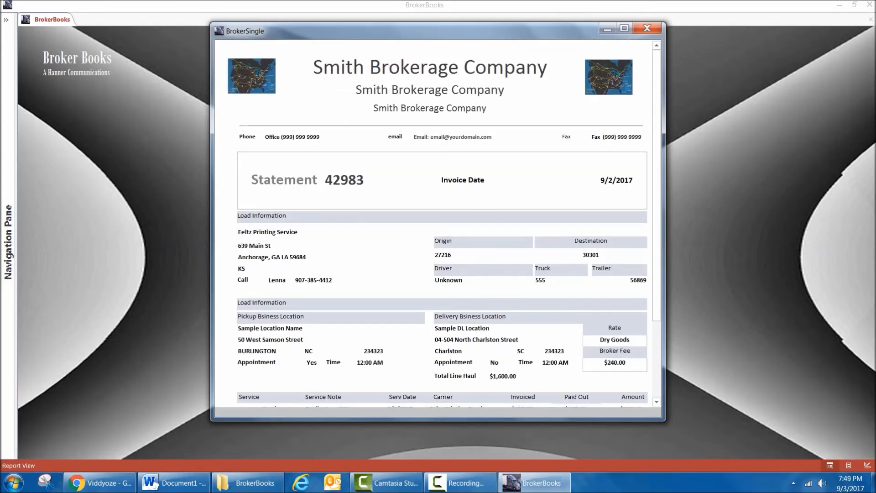
scroll(438, 224, "down", 1)
scroll(438, 224, "down", 1)
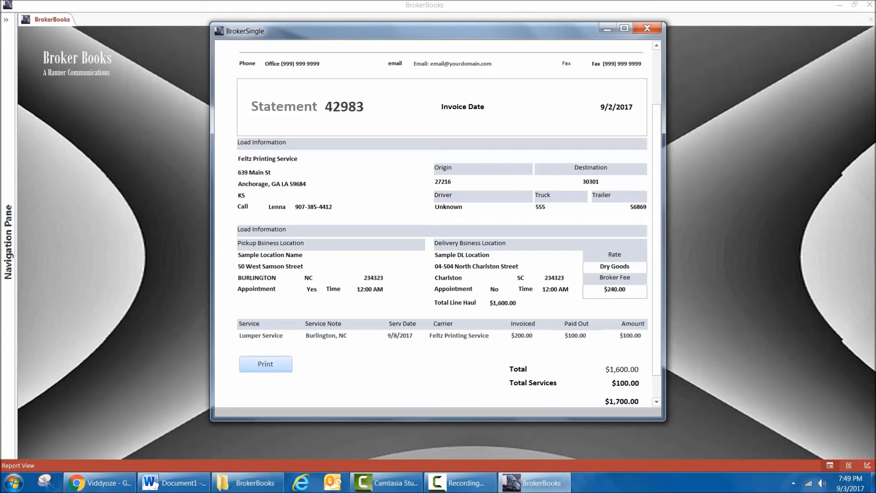
scroll(438, 223, "down", 1)
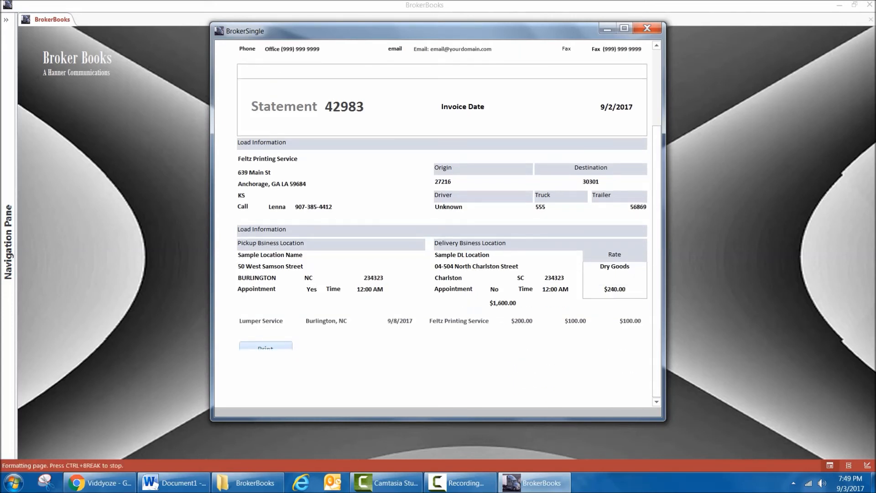
scroll(438, 224, "up", 2)
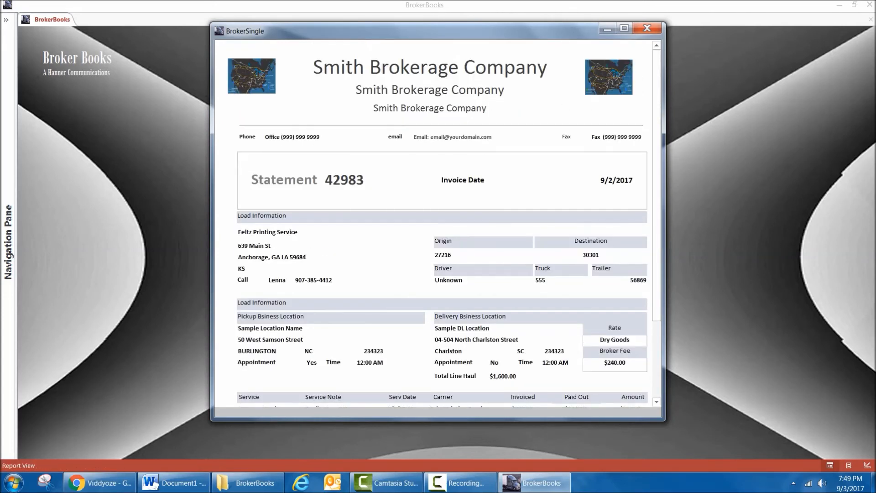
left_click(647, 29)
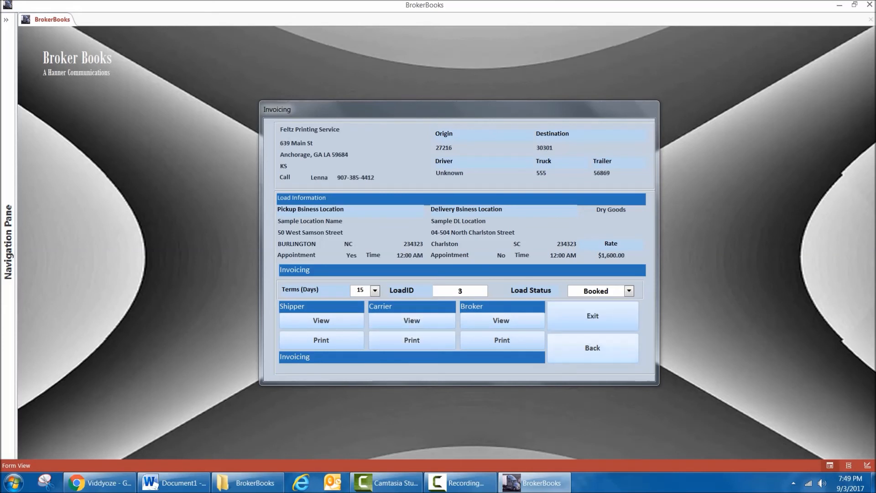
Exit invoicing, change the load's status to Invoiced, and continue.
left_click(593, 316)
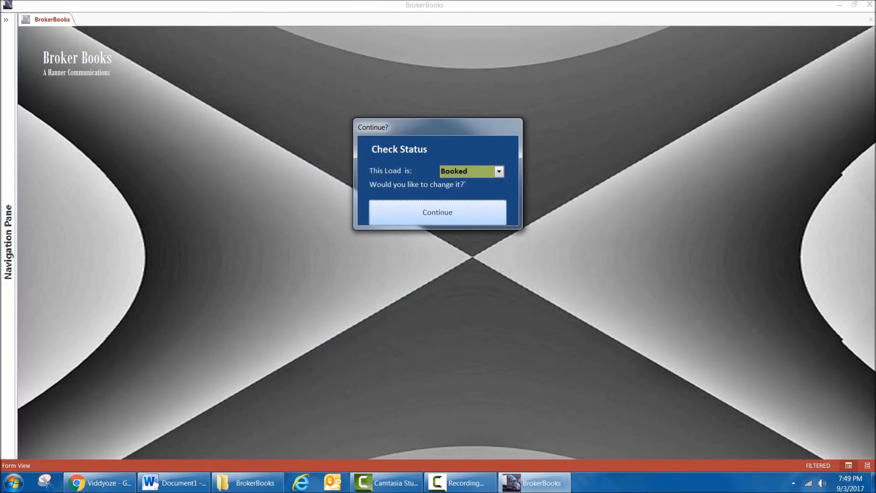
left_click(499, 172)
left_click(499, 171)
left_click(499, 171)
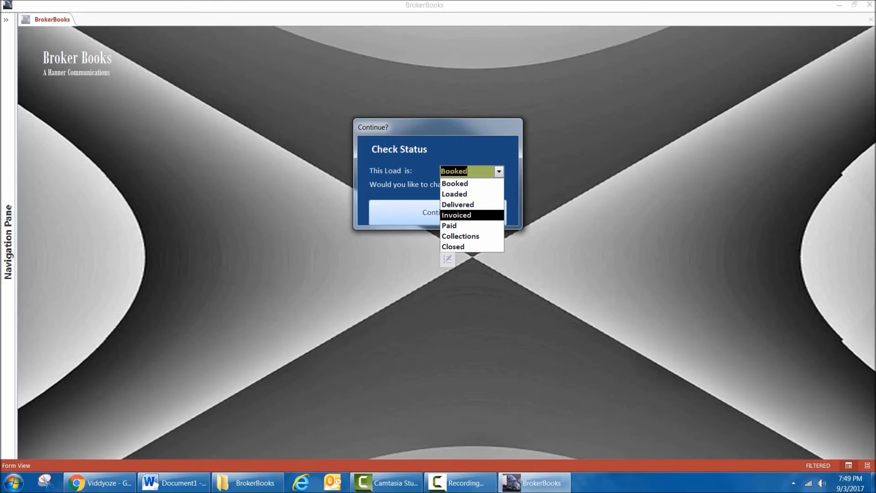
left_click(457, 215)
left_click(445, 213)
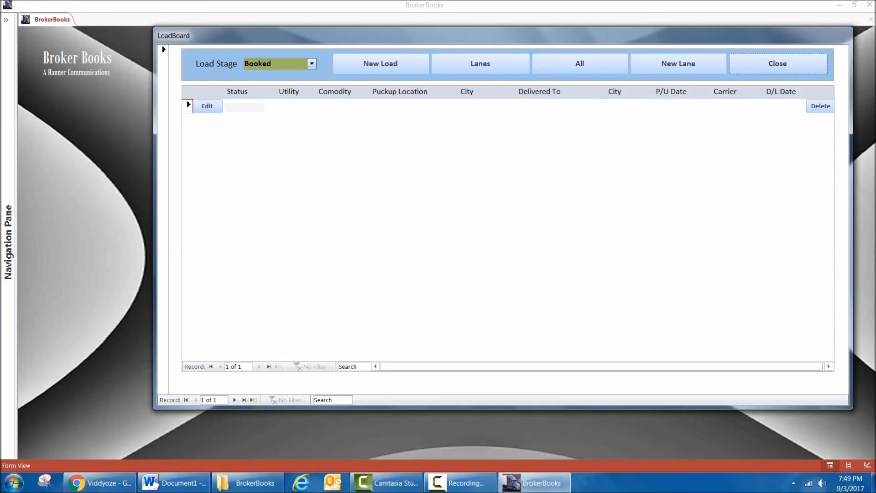
Filter the load board to the Invoiced load stage, check the listed load, and close the board.
left_click(311, 64)
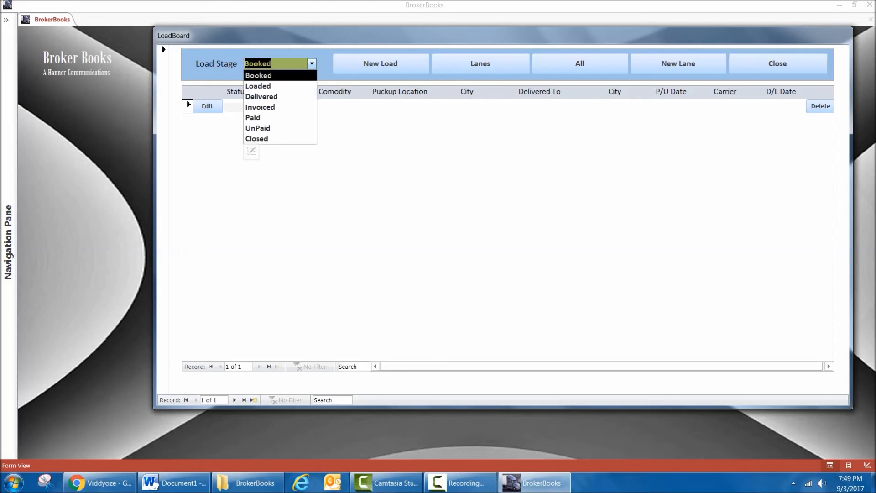
key("Down")
key("Down")
key("Down")
key("Return")
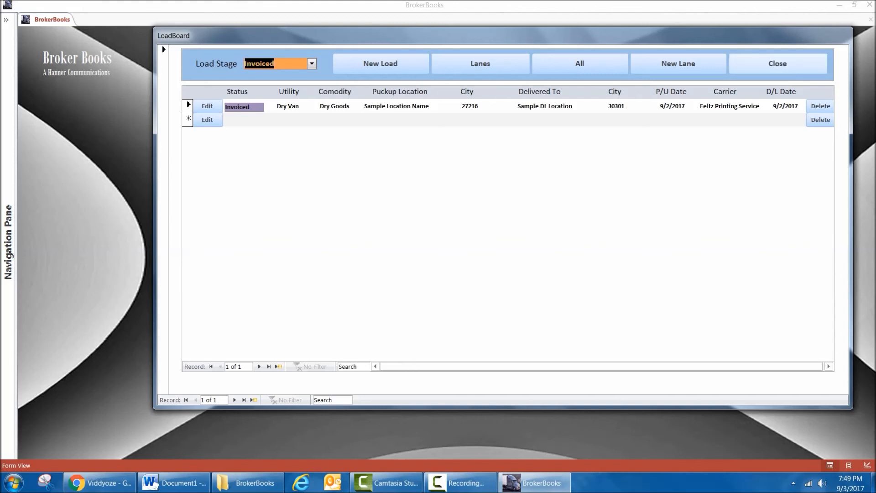
left_click(777, 63)
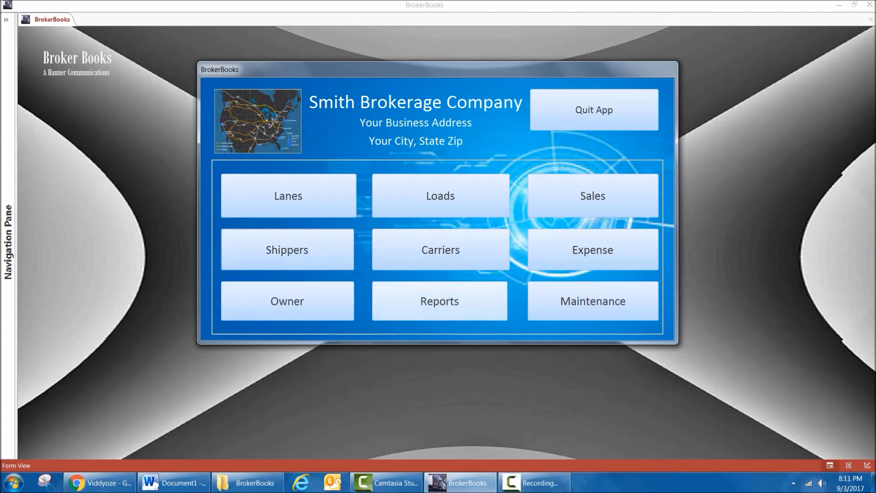
Open the work-week-ending reports, view the 9/2/2017 shipper report for Cascade Realty Advisors Inc, and close it.
left_click(440, 301)
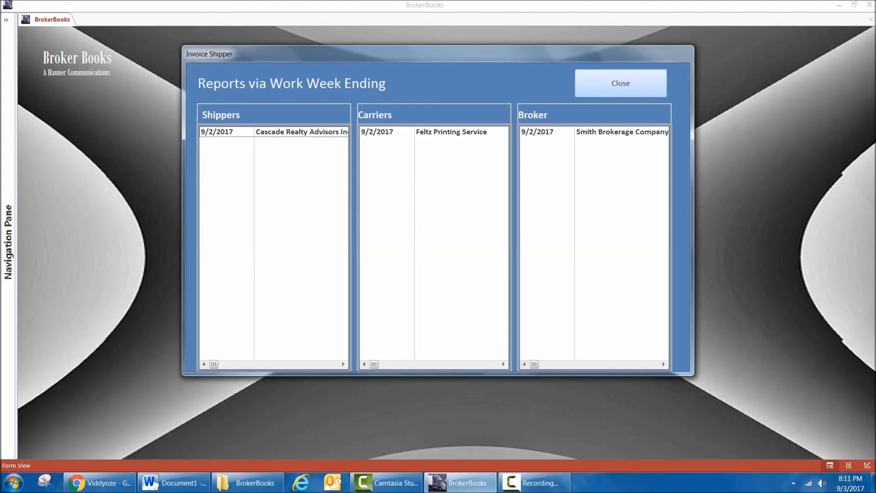
double_click(274, 132)
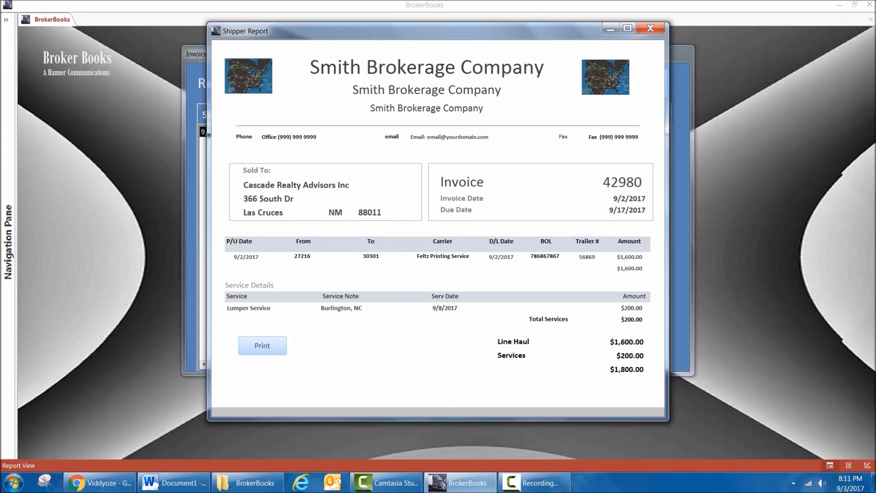
left_click(650, 28)
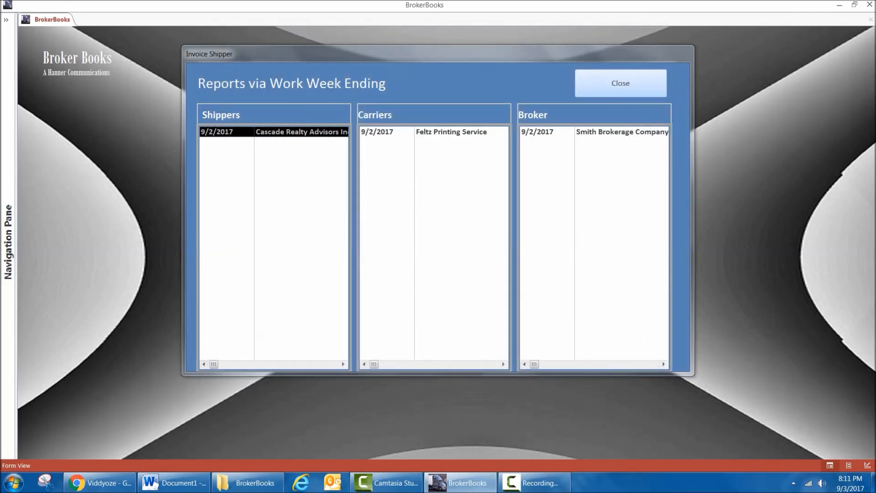
View the 9/2/2017 carrier report for Feltz Printing Service and the Smith Brokerage Company broker report, and close the reports.
double_click(429, 131)
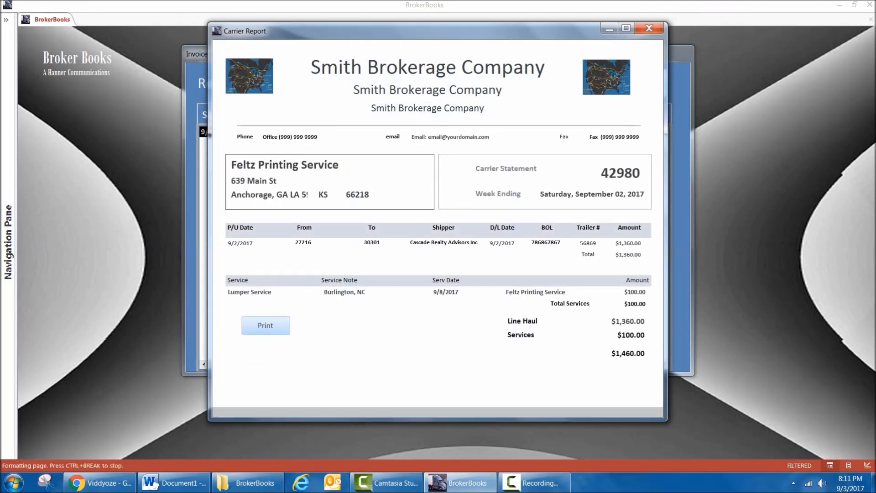
left_click(649, 27)
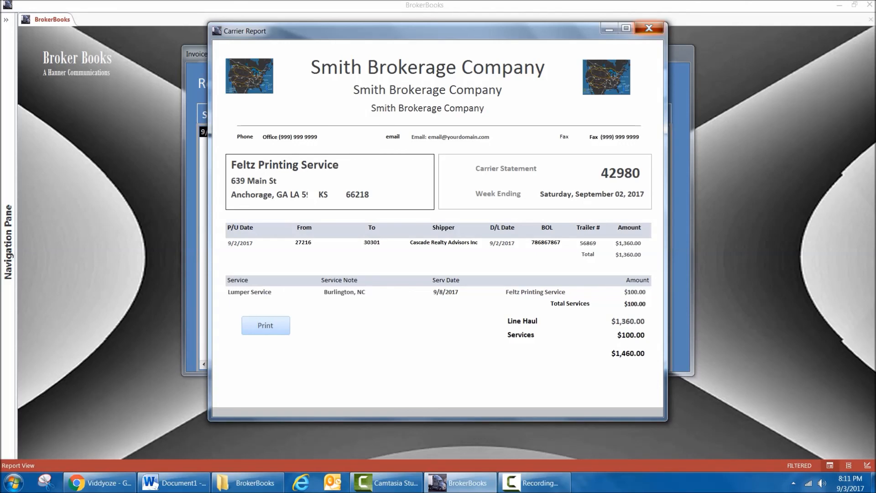
double_click(595, 132)
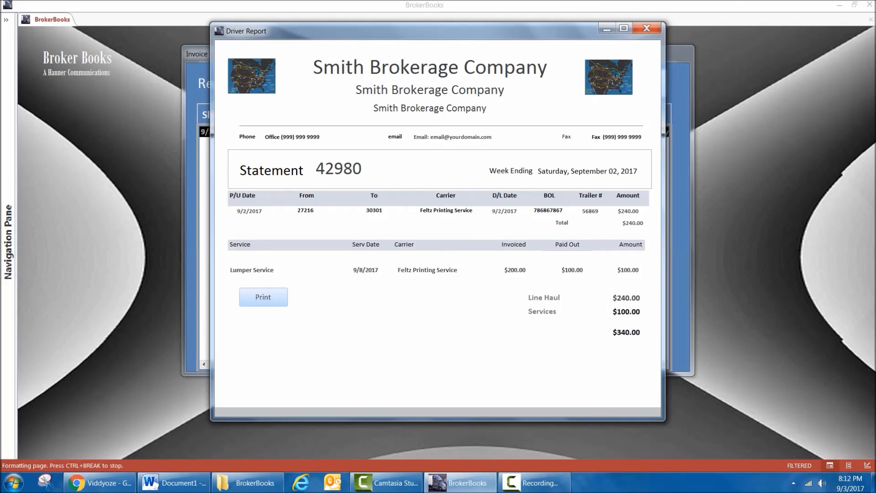
left_click(647, 28)
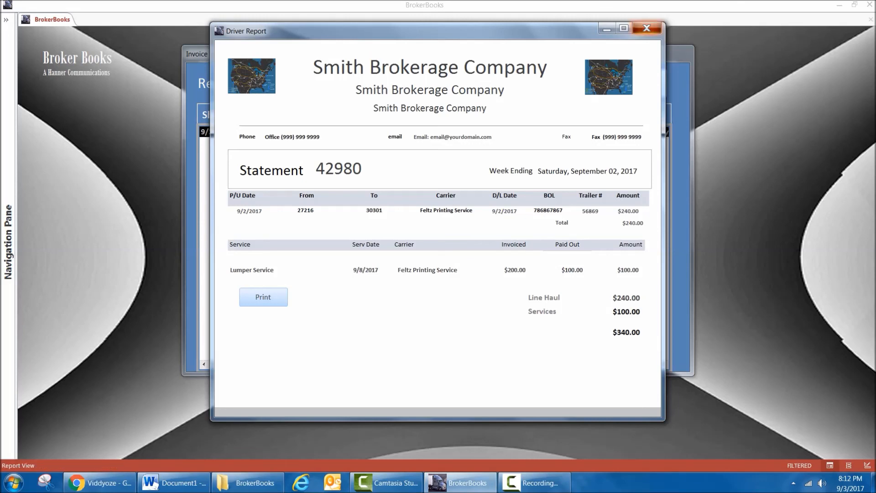
left_click(621, 83)
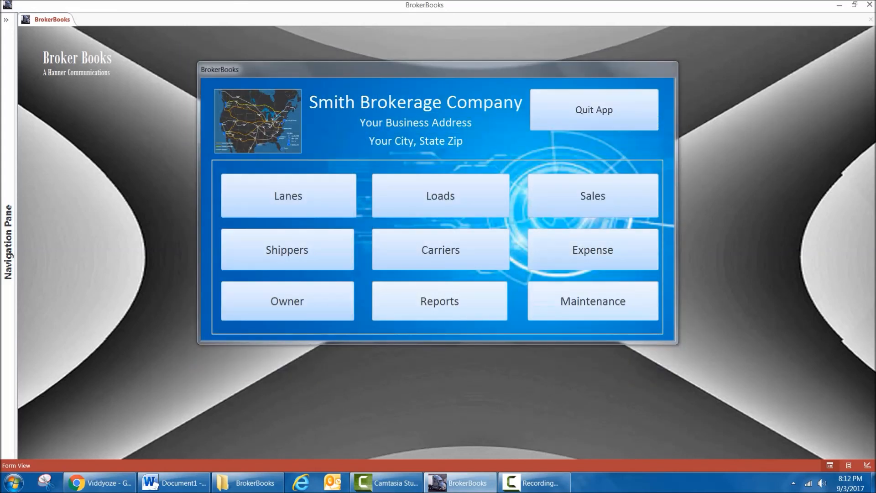
Open the maintenance area for drivers, trucks and trailers.
left_click(593, 301)
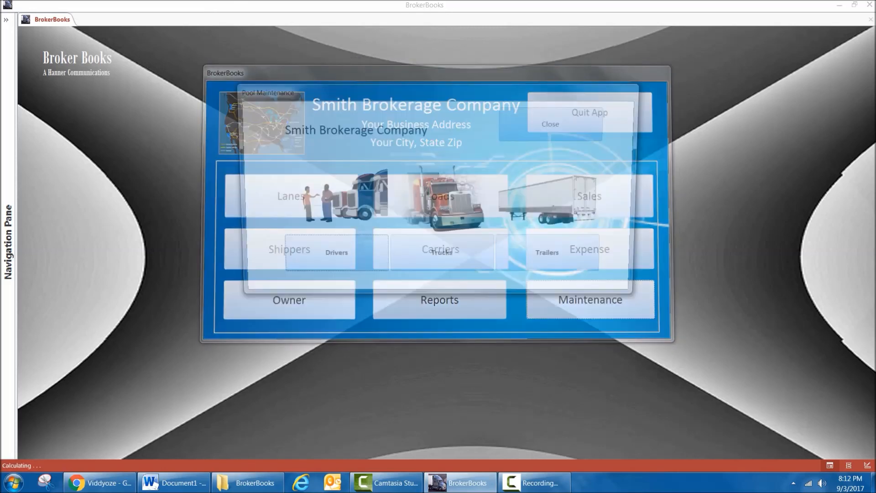